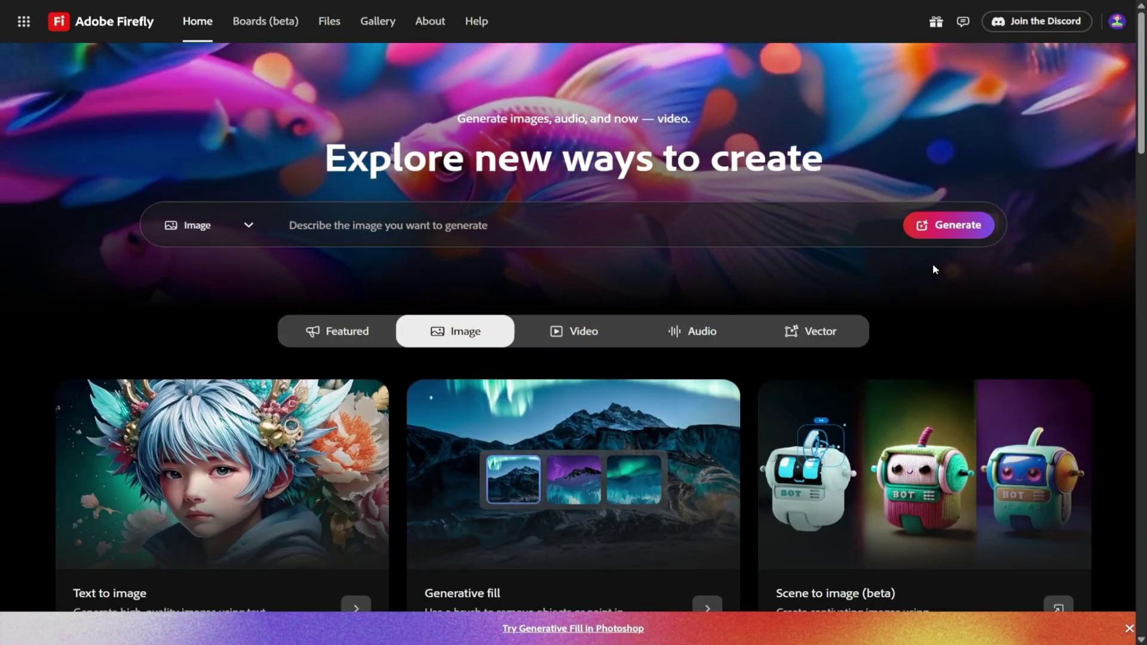
Browse the Firefly home page and open the Generative fill tool
scroll(935, 270, "down", 2)
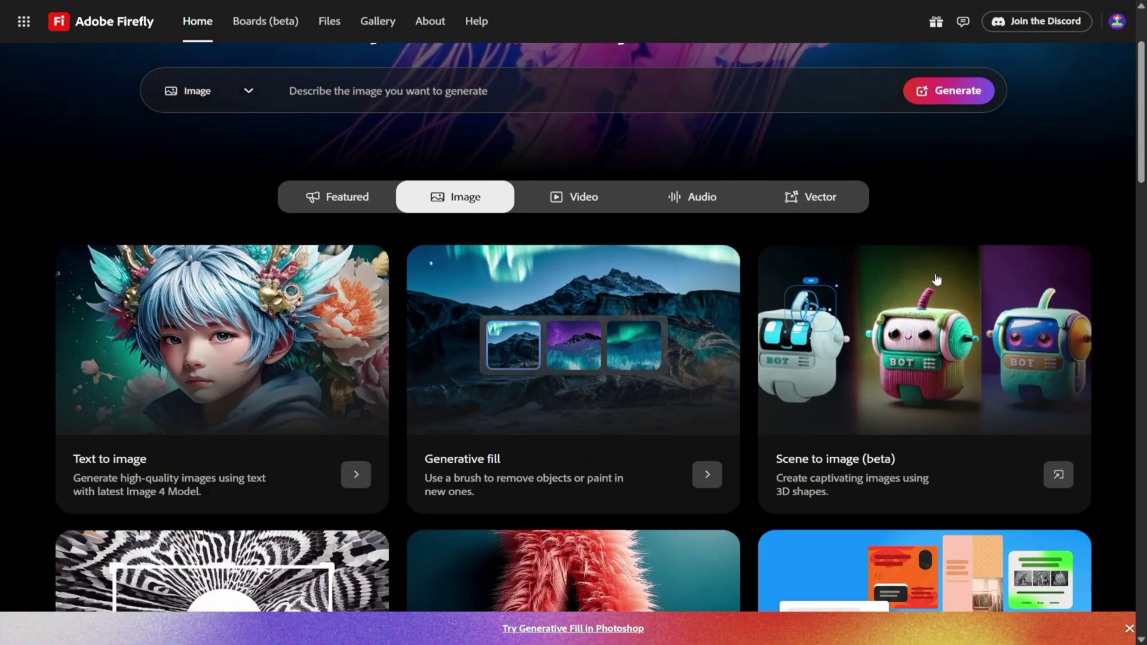
scroll(938, 261, "up", 2)
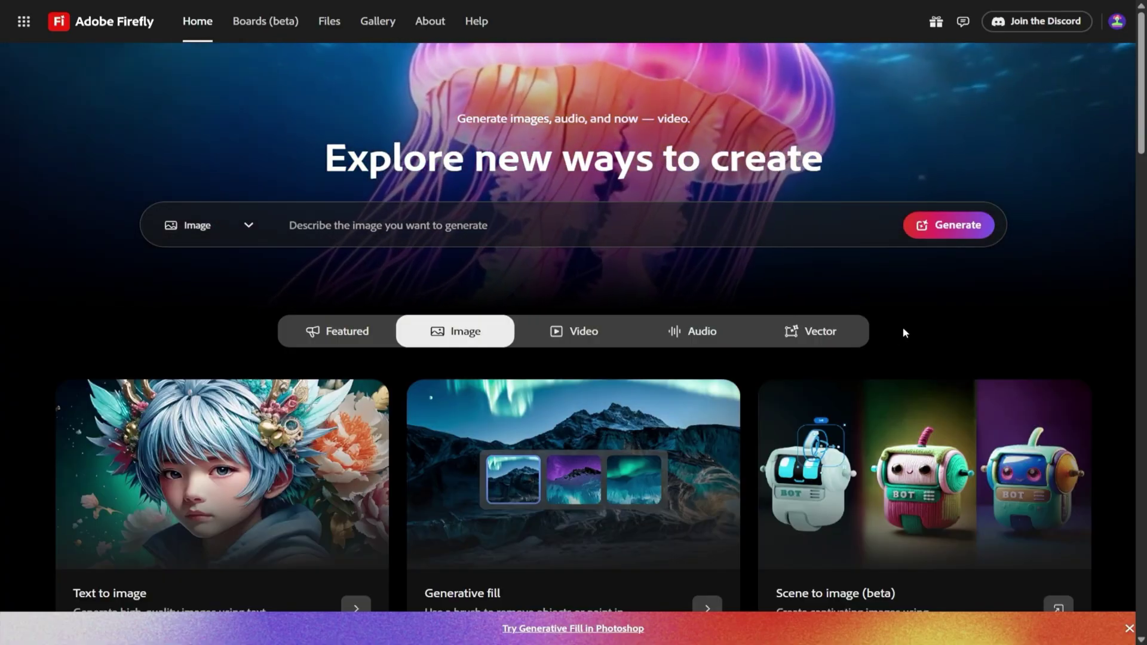
scroll(902, 328, "down", 3)
scroll(418, 227, "up", 3)
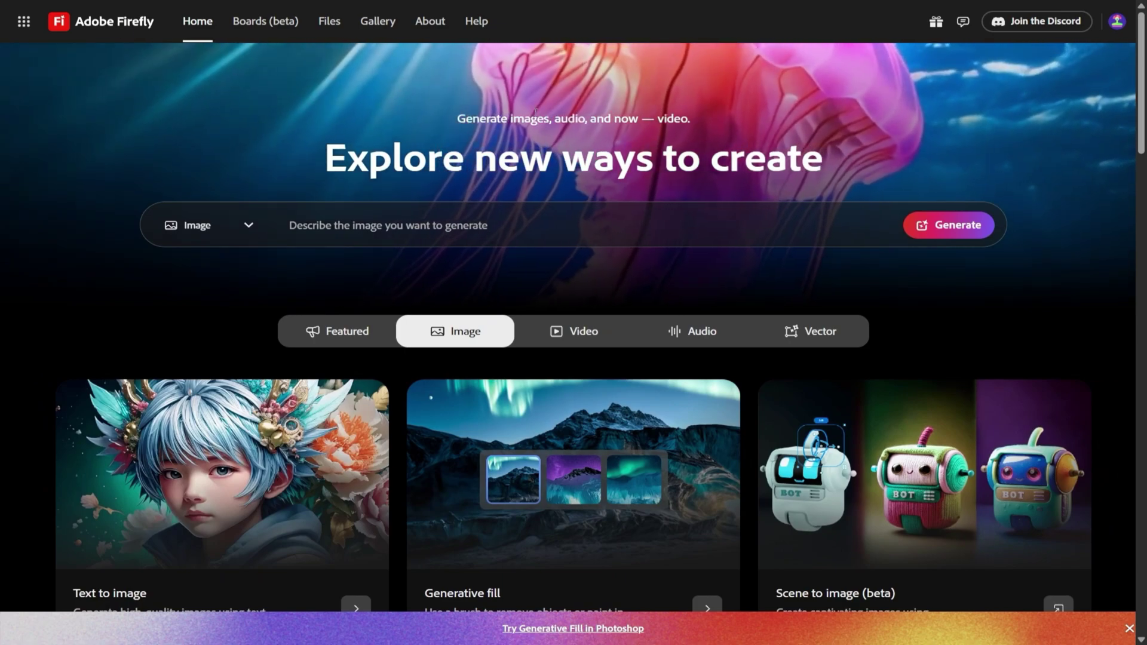
scroll(535, 151, "down", 3)
scroll(550, 247, "down", 1)
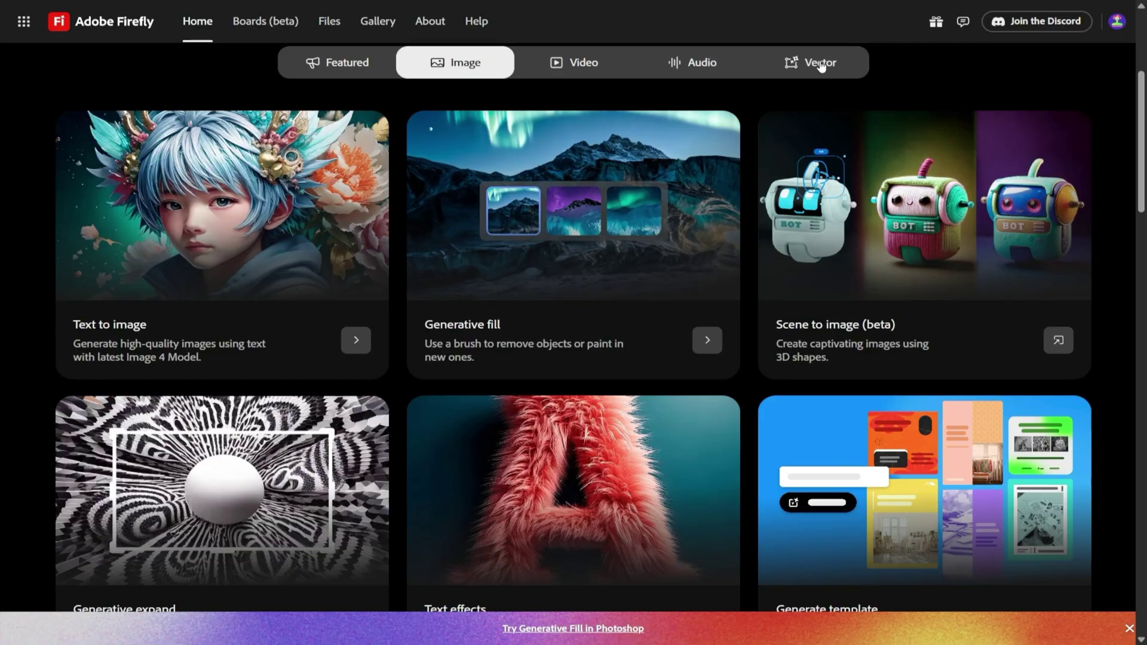
left_click(708, 342)
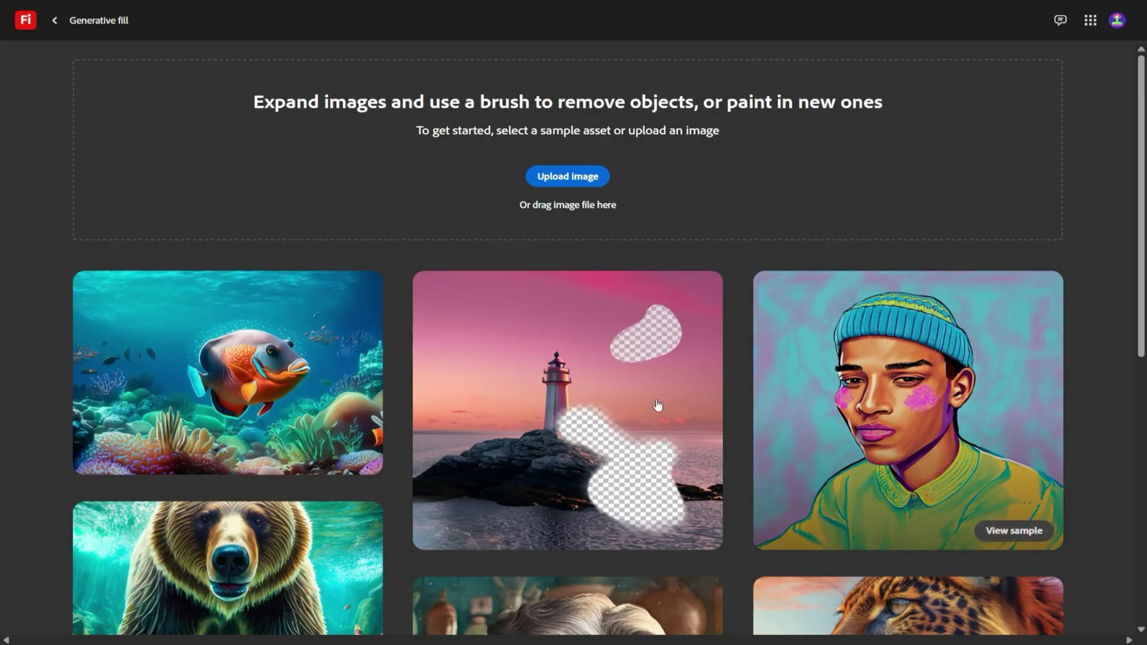
Scroll the sample gallery to the orange poppy against blue sky
scroll(345, 371, "down", 5)
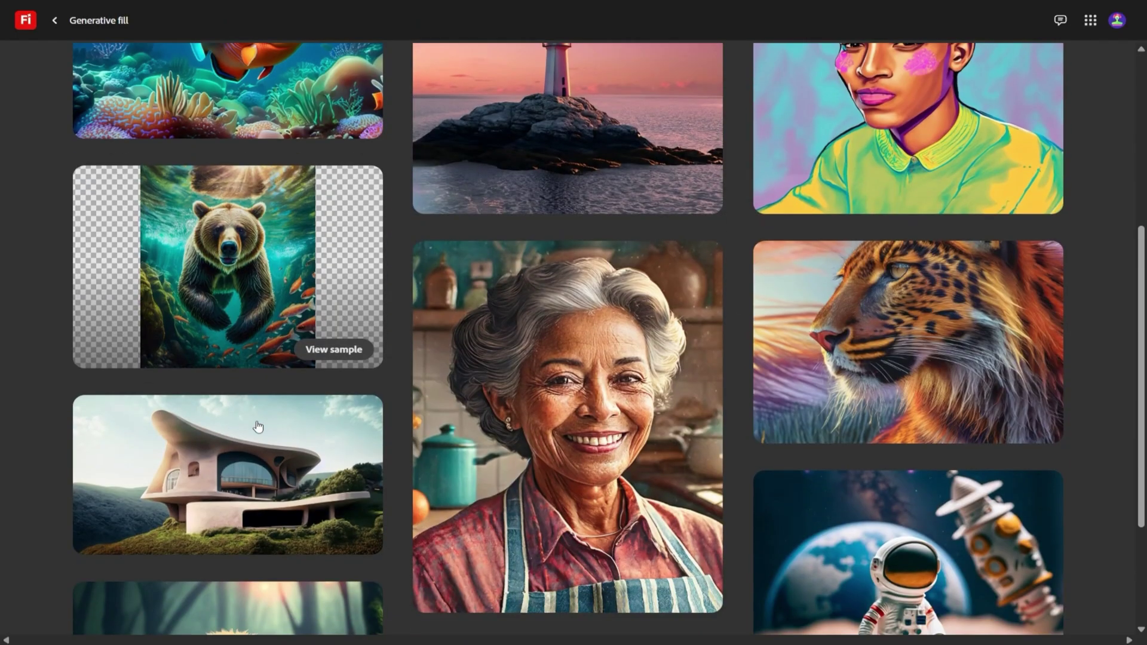
scroll(922, 431, "down", 2)
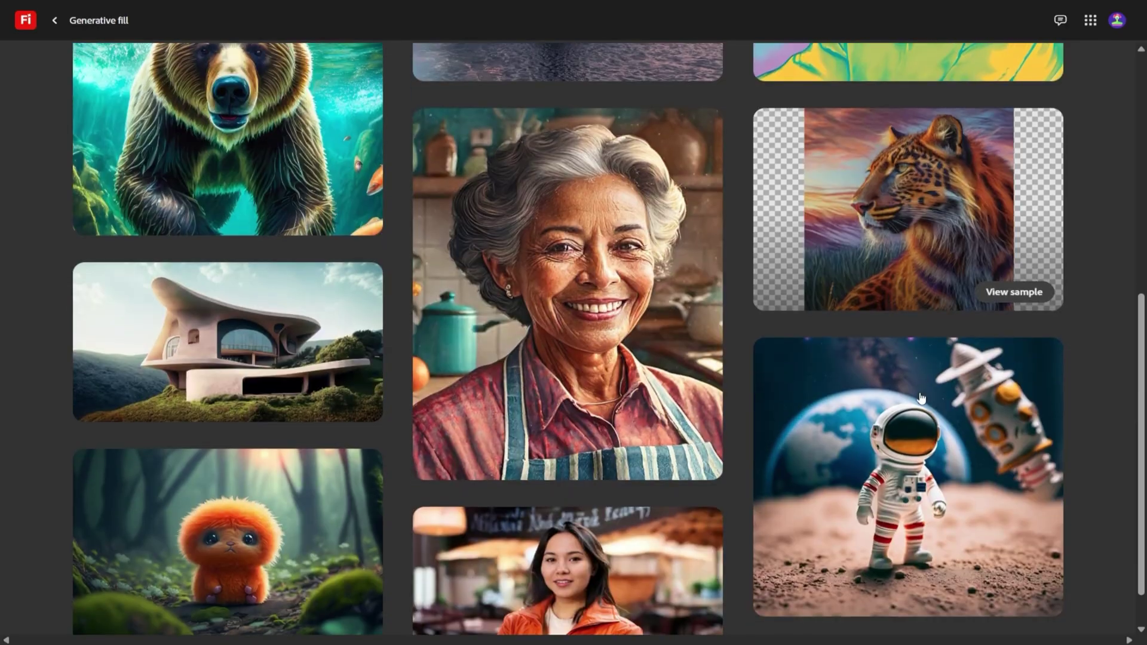
scroll(796, 554, "down", 1)
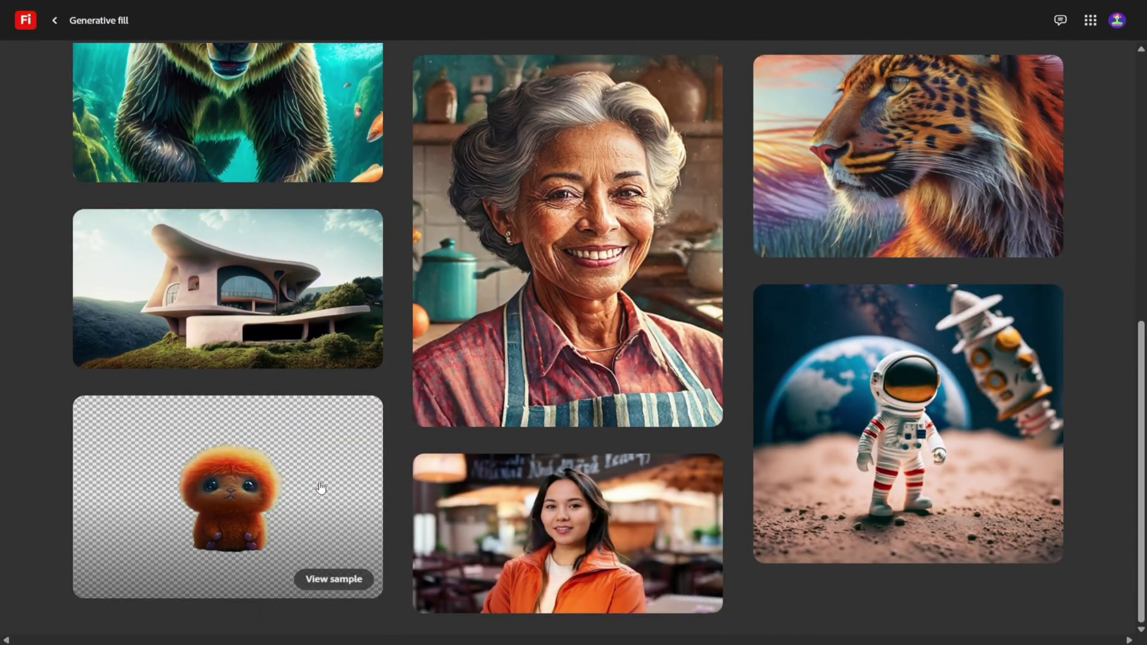
scroll(401, 471, "up", 8)
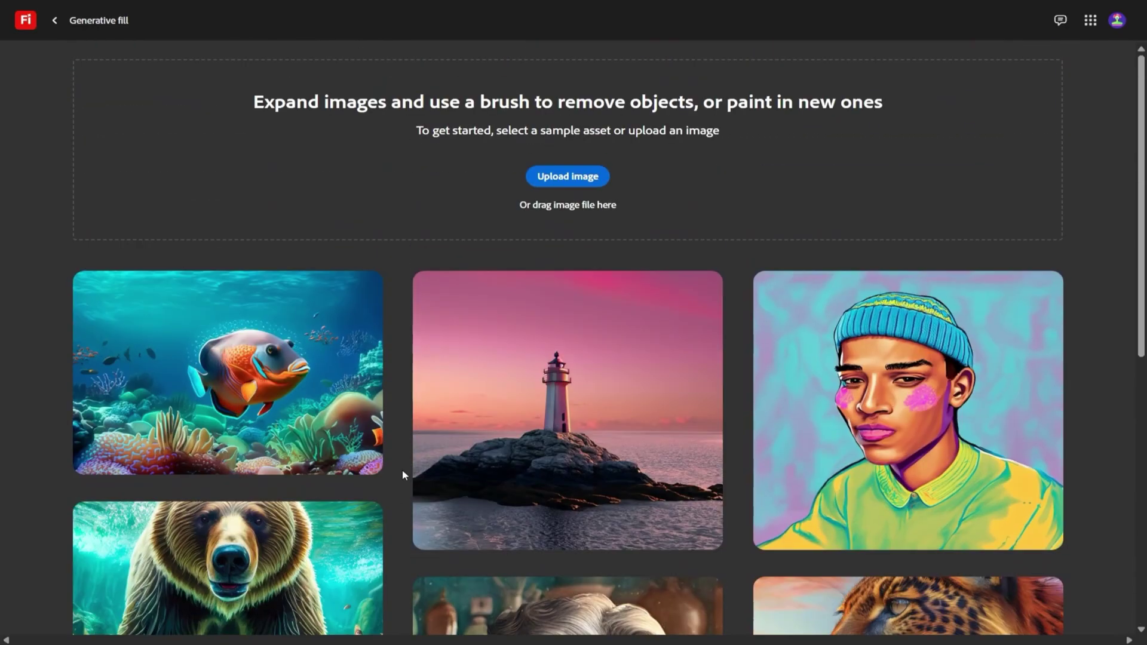
mouse_move(307, 428)
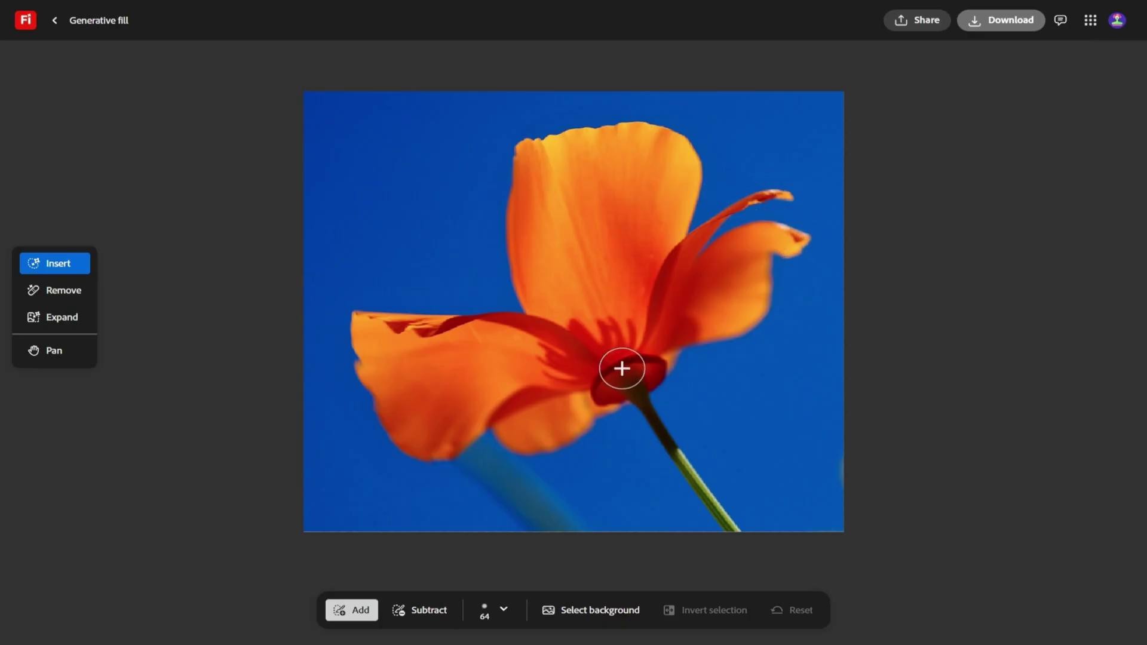
Pan the poppy image and brush an Insert mask over its right petal
left_click(54, 351)
mouse_move(624, 294)
left_mouse_down()
mouse_move(504, 328)
mouse_move(783, 297)
mouse_move(590, 344)
mouse_move(615, 323)
left_mouse_up()
left_click(70, 265)
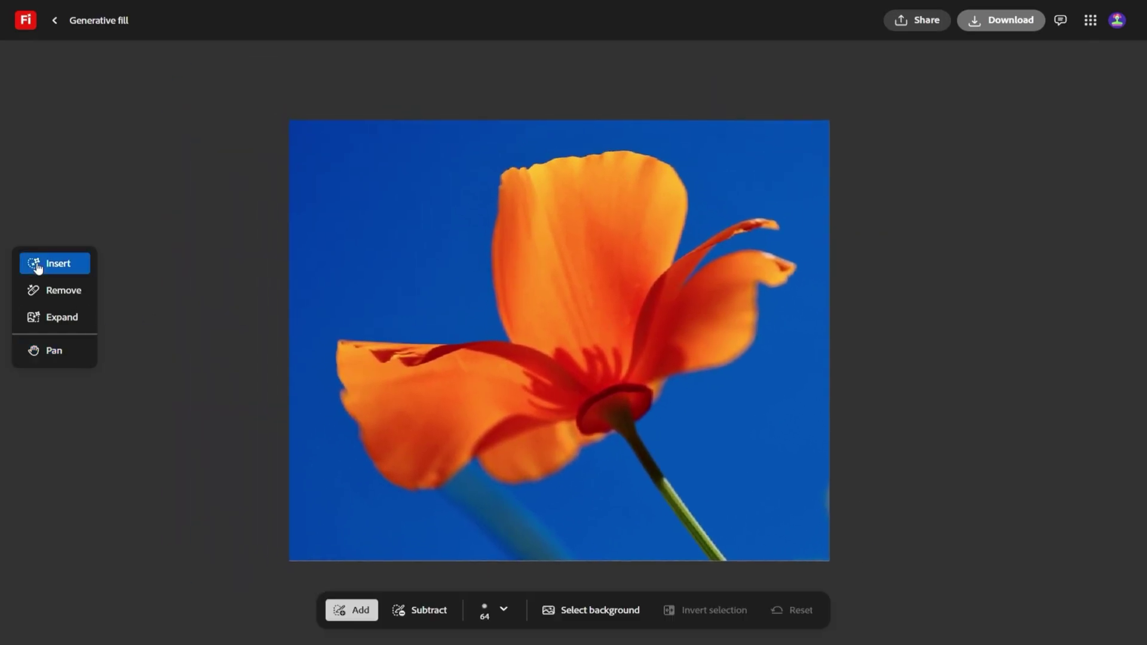
mouse_move(785, 272)
left_mouse_down()
mouse_move(711, 284)
mouse_move(679, 338)
mouse_move(678, 370)
mouse_move(710, 364)
mouse_move(749, 282)
mouse_move(716, 321)
mouse_move(703, 363)
mouse_move(780, 280)
mouse_move(717, 367)
left_mouse_up()
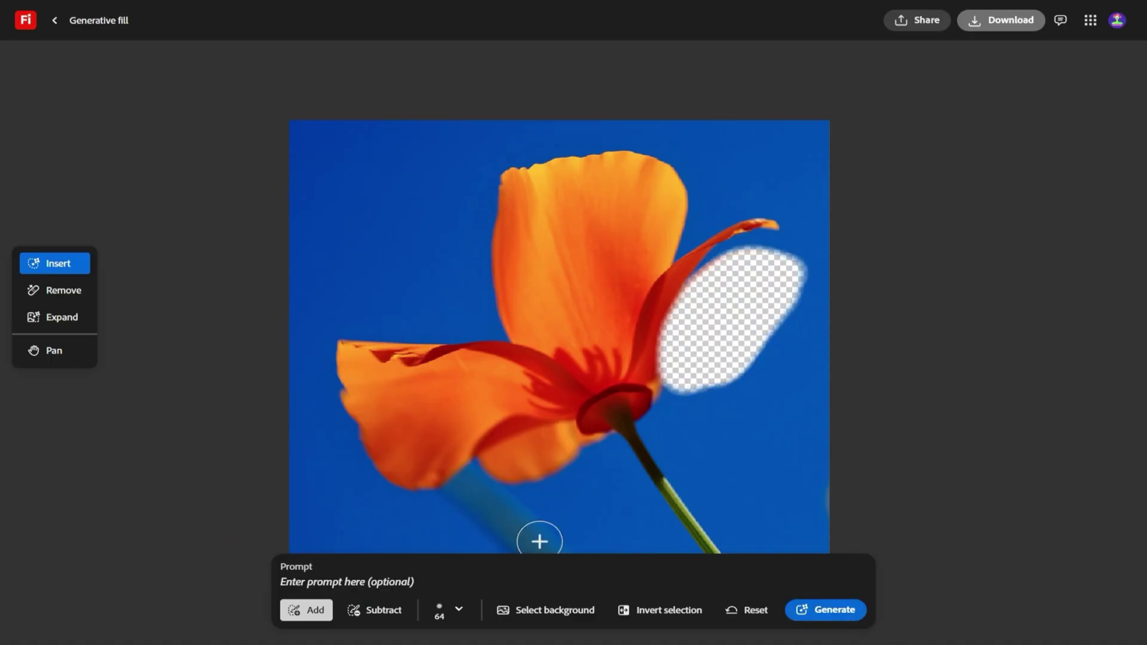
Generate fill variations for the petal, compare them, and keep the first one
left_click(820, 620)
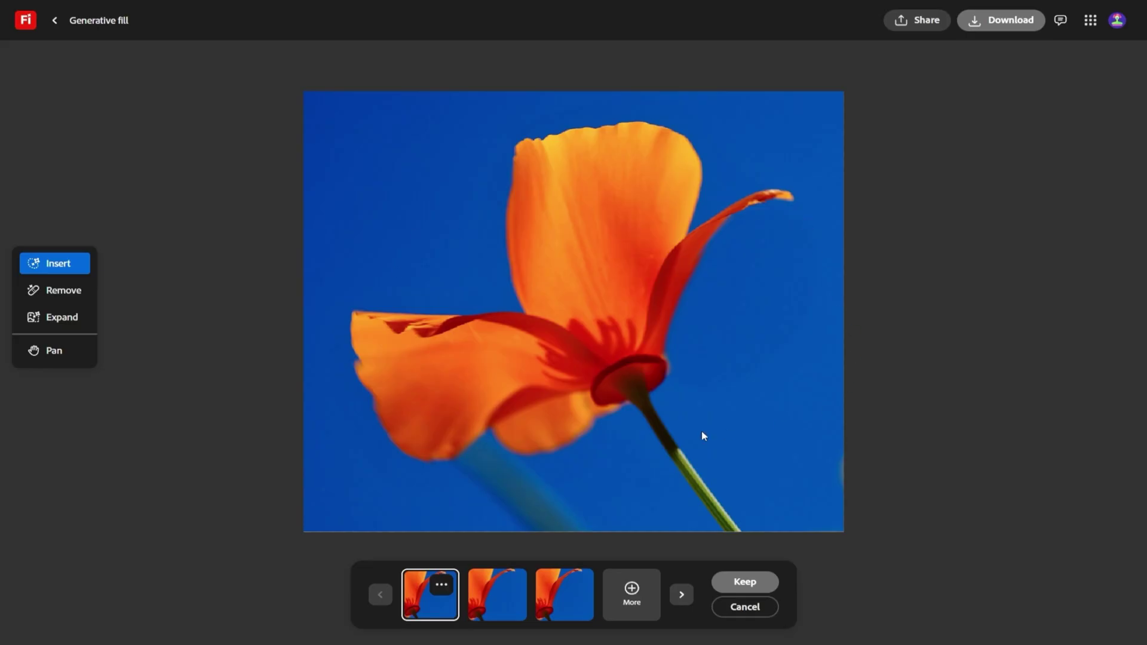
left_click(486, 609)
left_click(553, 605)
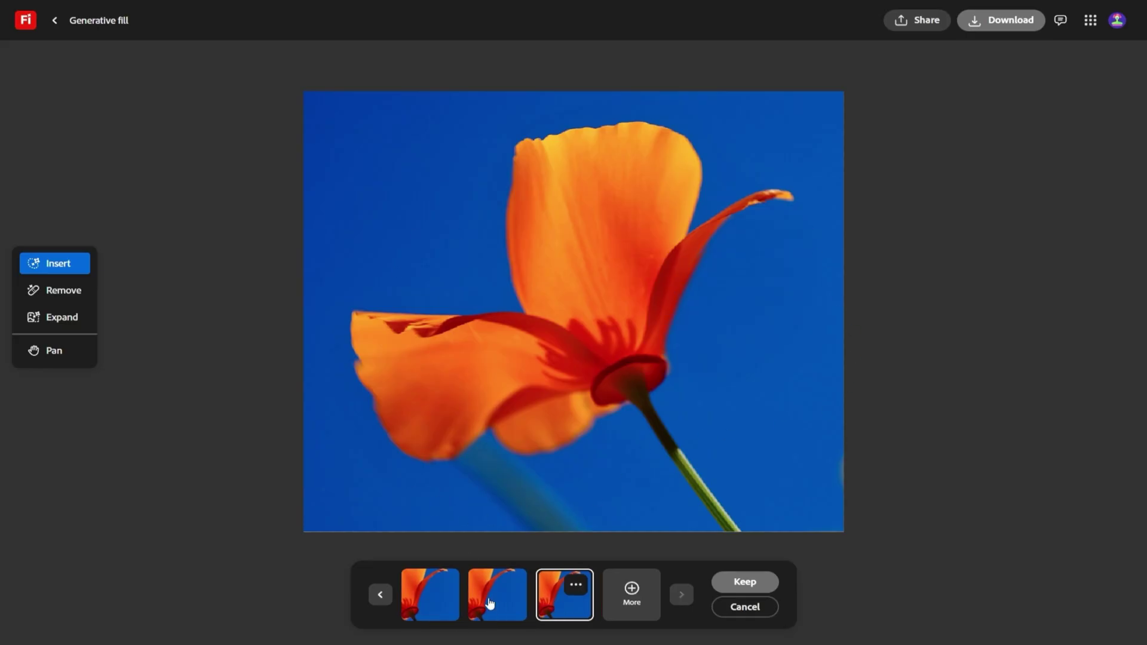
left_click(437, 601)
left_click(502, 603)
left_click(568, 592)
left_click(434, 601)
left_click(488, 602)
left_click(540, 598)
left_click(505, 600)
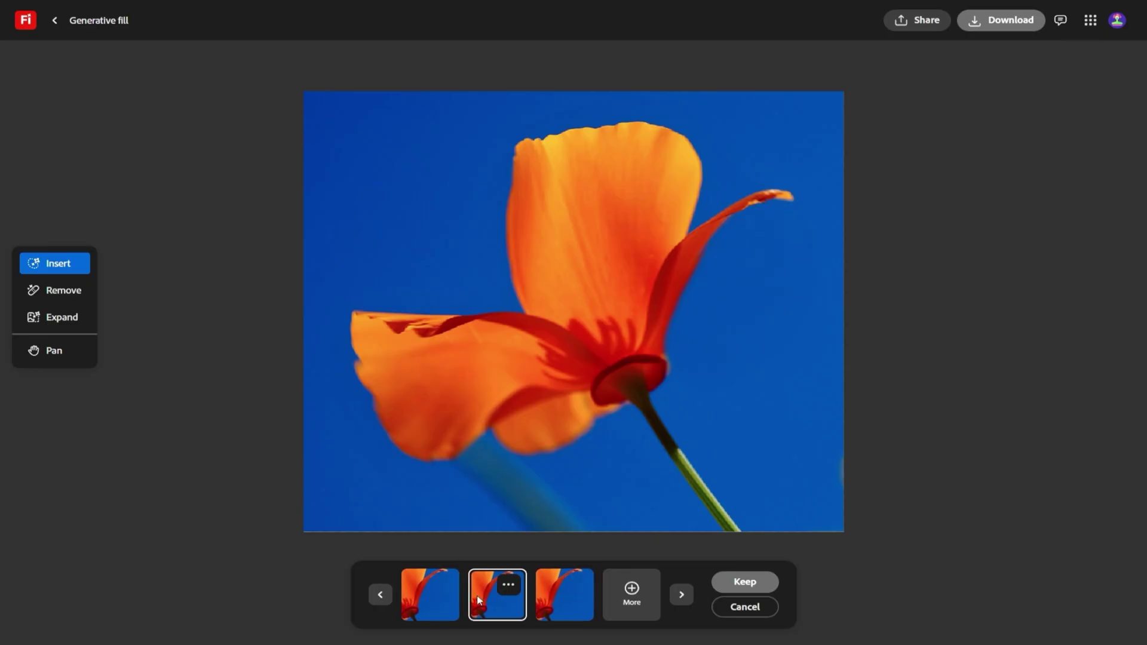
left_click(441, 603)
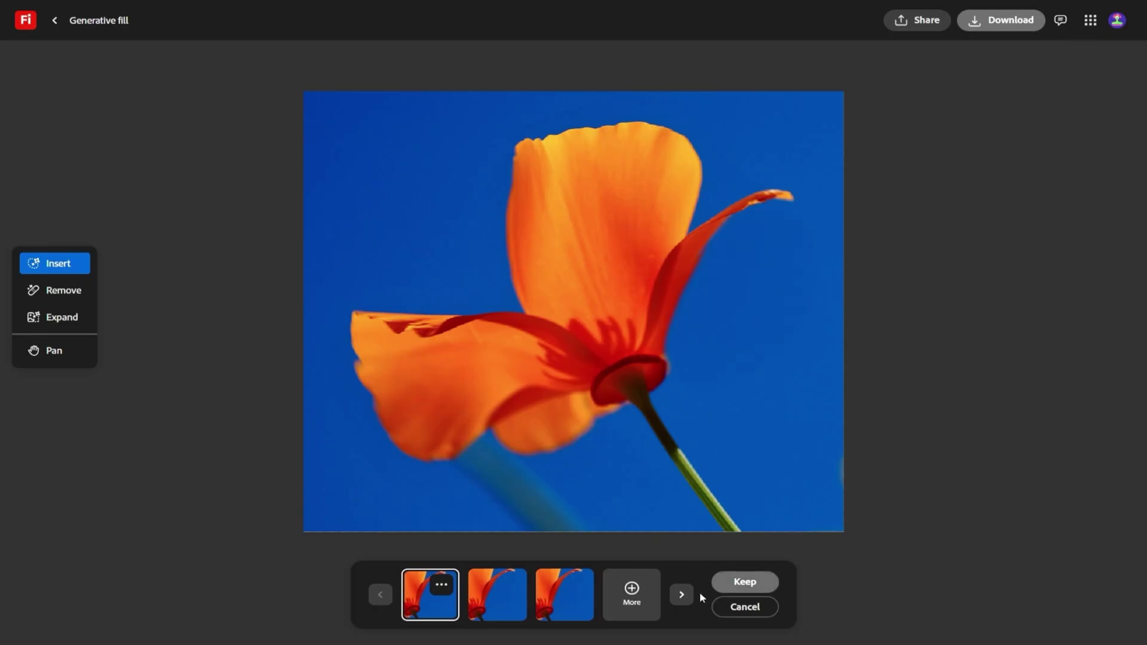
left_click(741, 582)
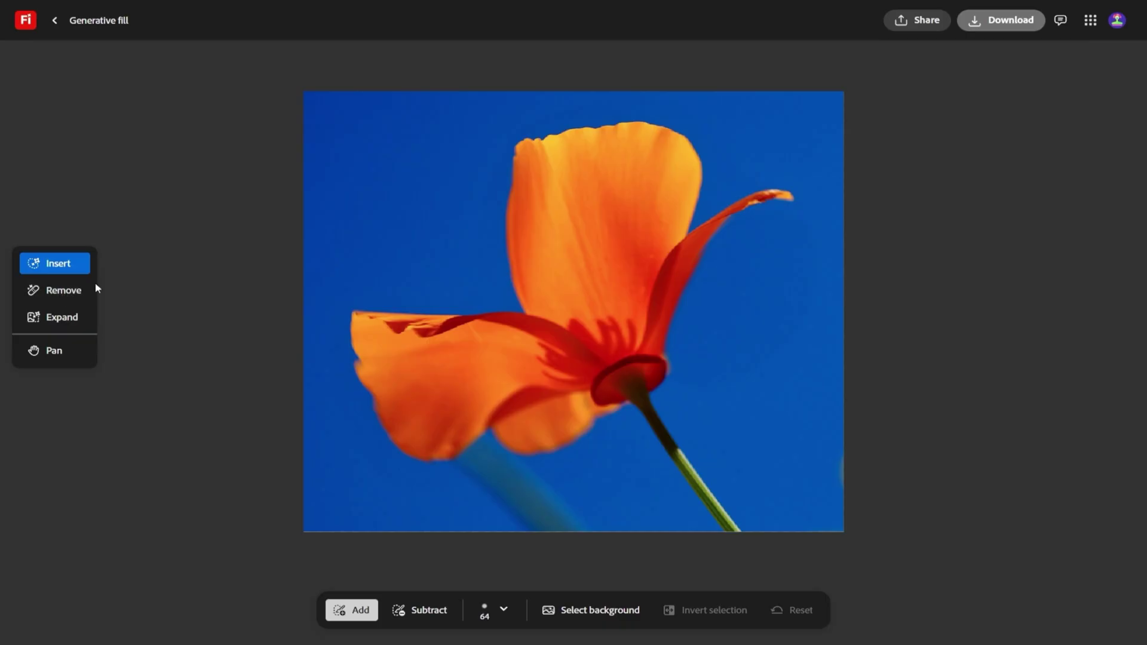
key("s")
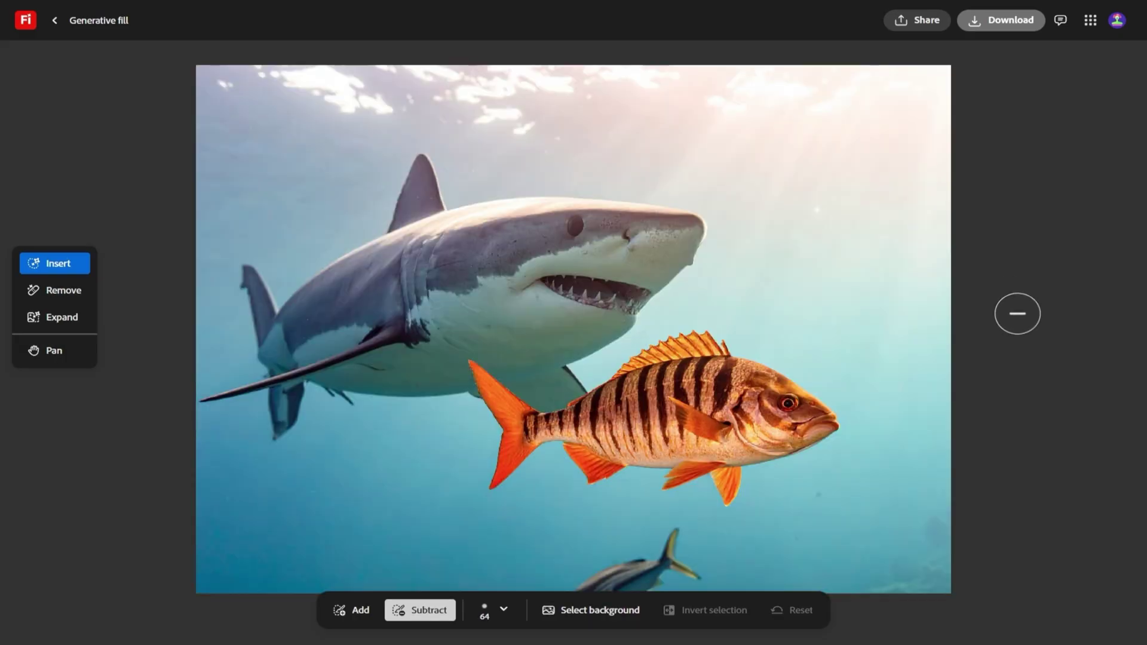
Expand the shark photo leftward and keep a generated ocean variation
left_click(60, 325)
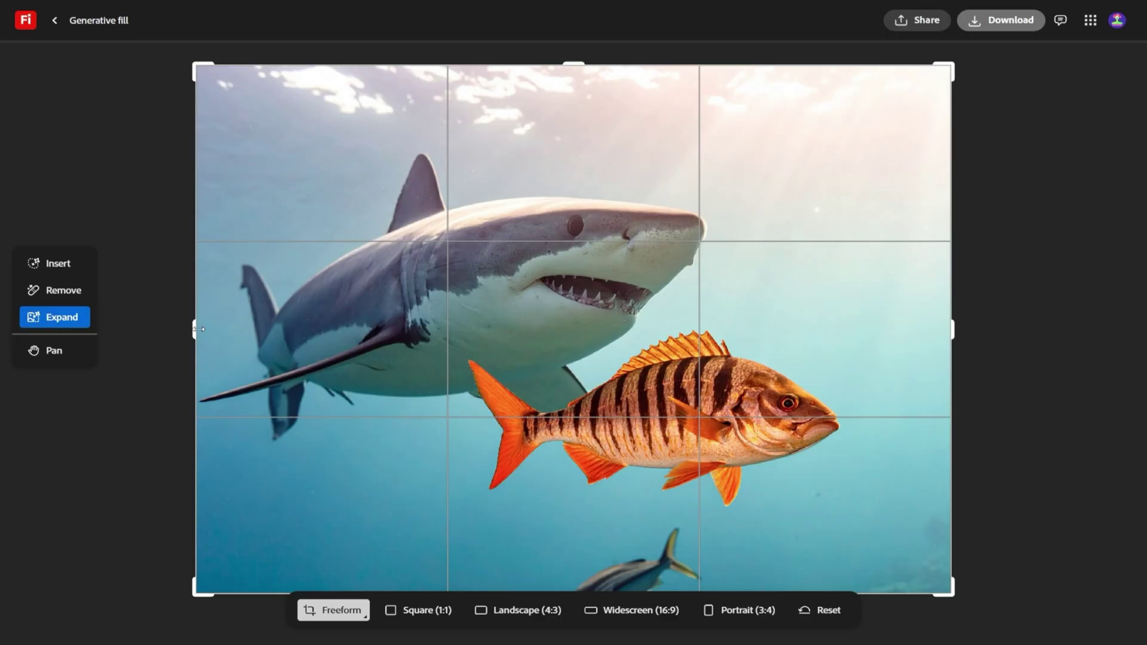
left_click_drag(194, 329, 70, 333)
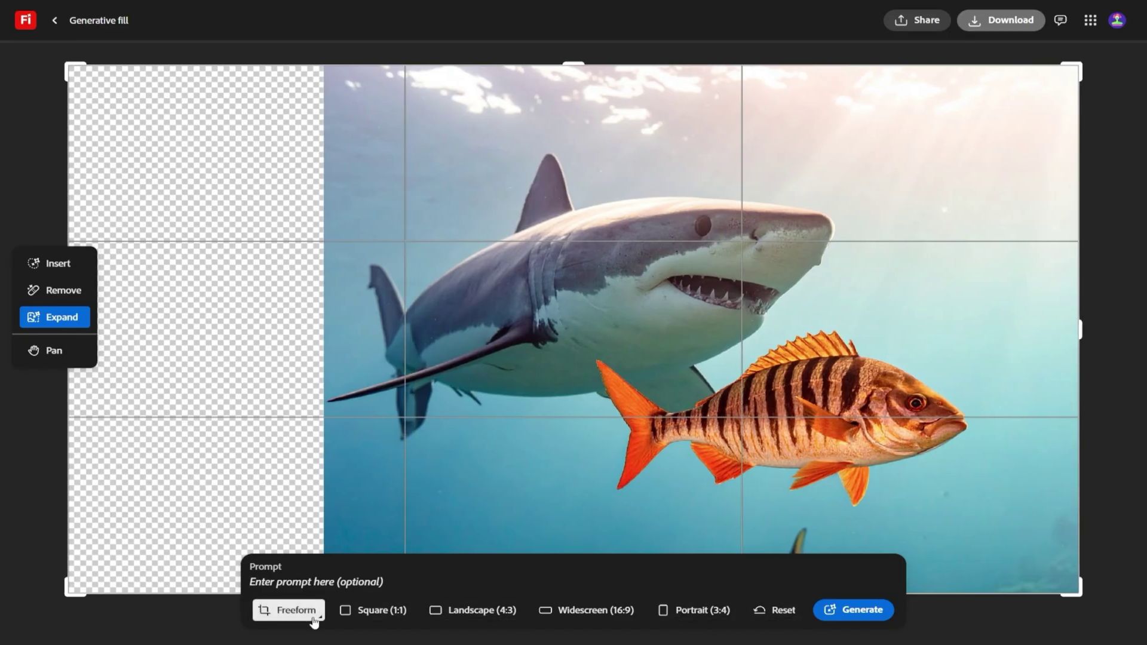
left_click(845, 612)
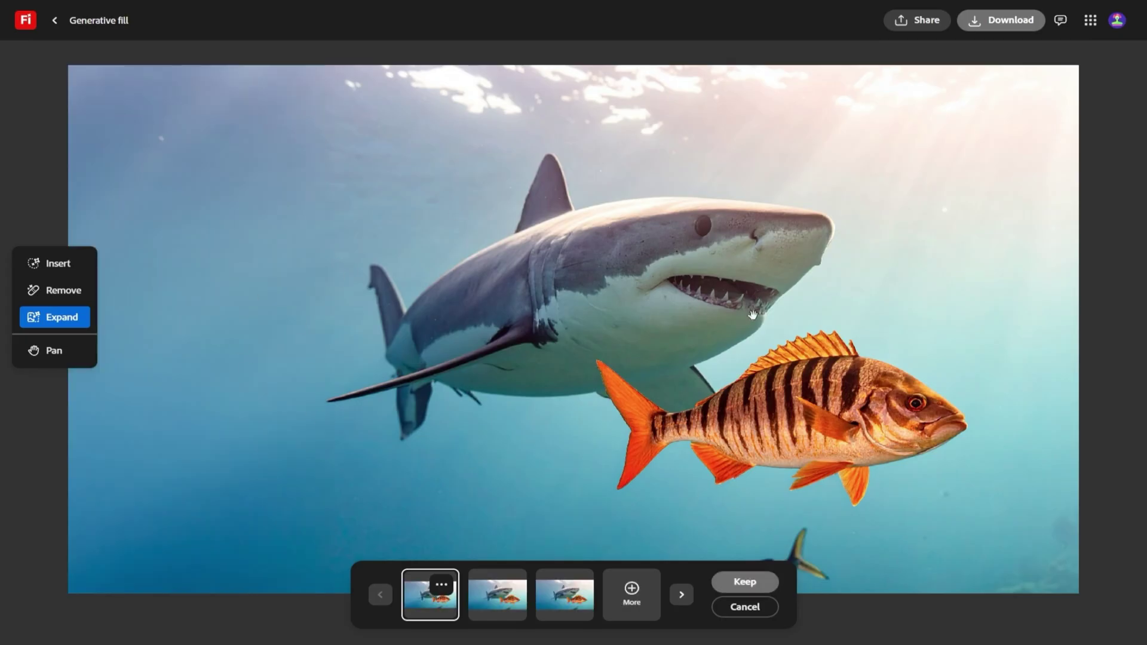
left_click(521, 600)
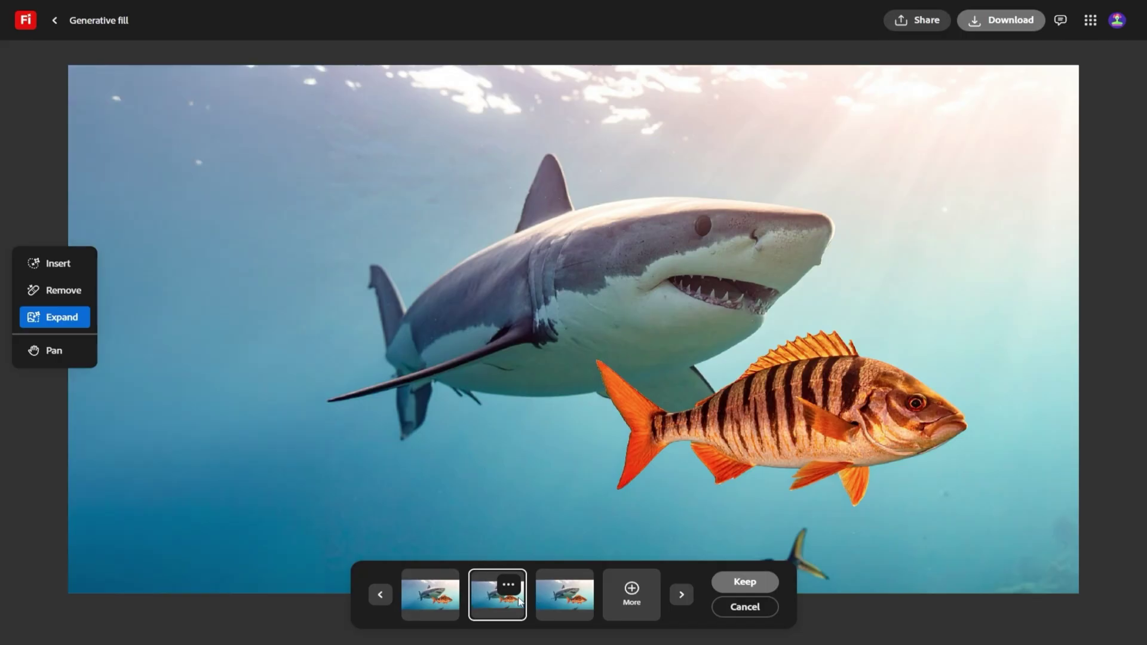
left_click(551, 600)
left_click(734, 581)
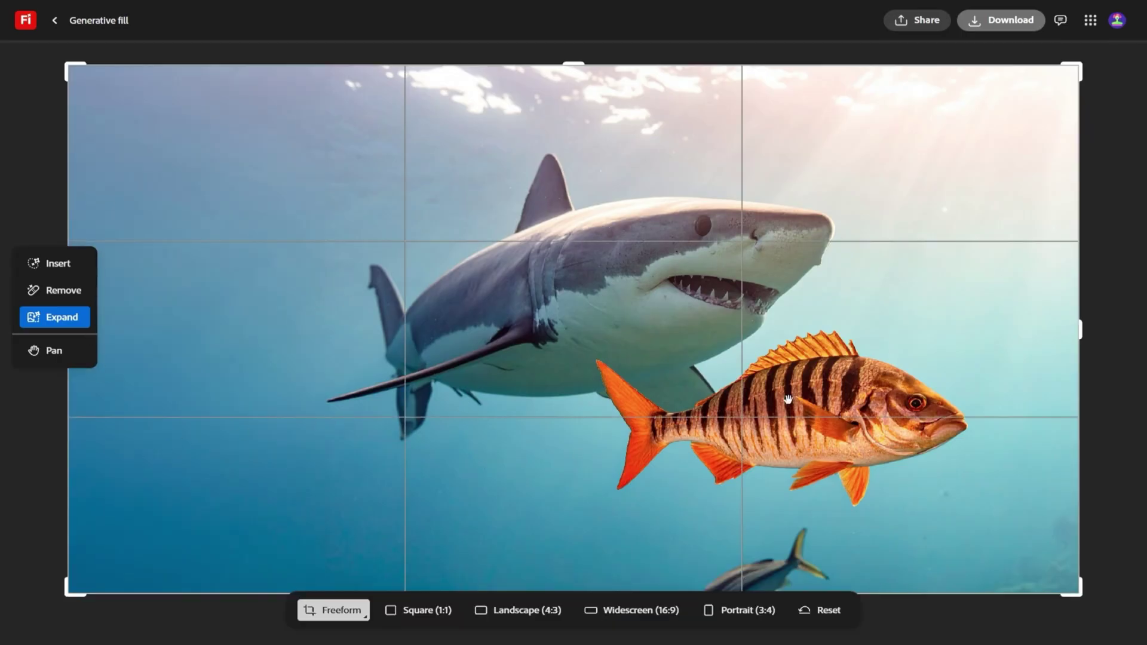
left_click(76, 266)
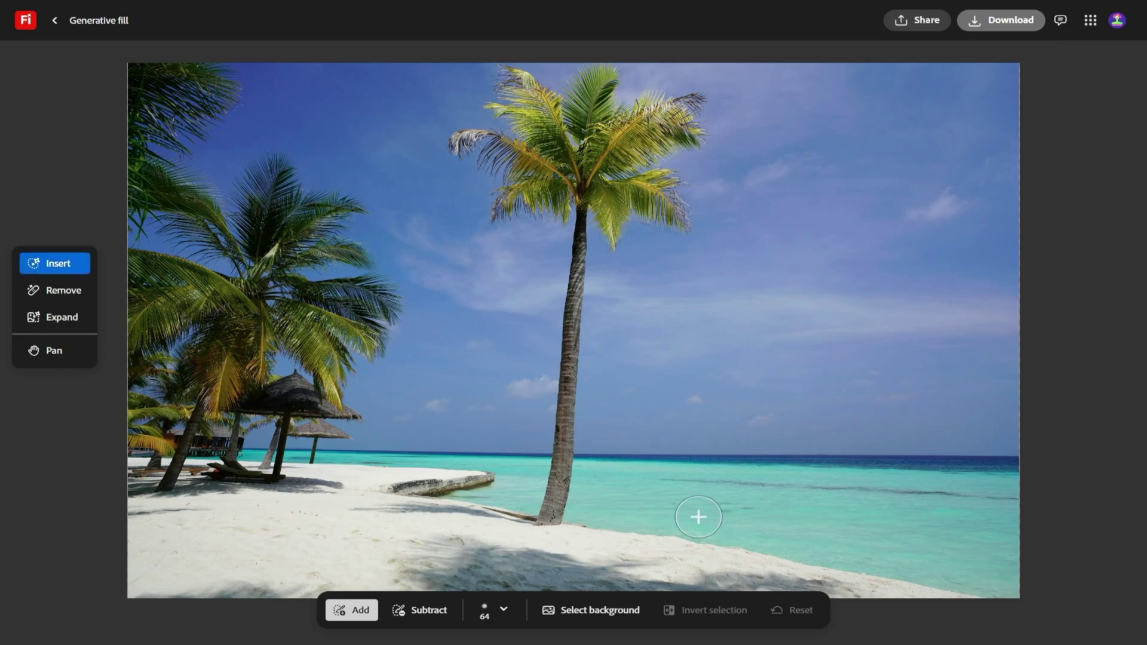
Mask the shoreline right of the palm and finish the surfboard prompt ending 'the sand'
mouse_move(656, 515)
left_mouse_down()
mouse_move(780, 523)
mouse_move(665, 508)
mouse_move(673, 524)
mouse_move(777, 541)
left_mouse_up()
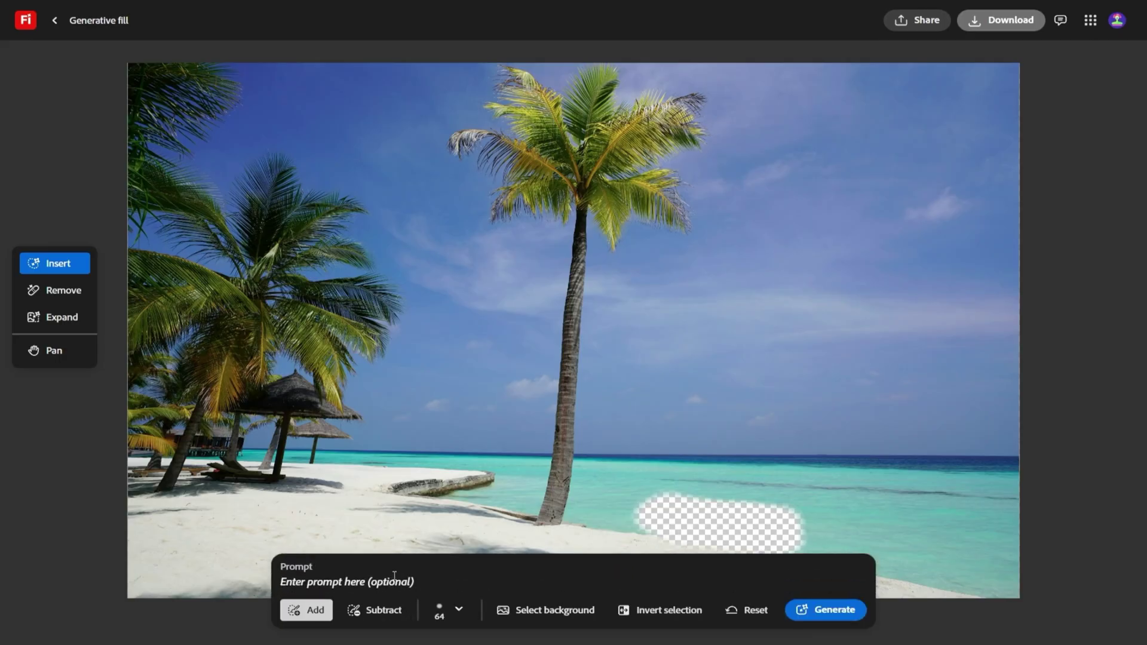
type("s")
key("BackSpace")
type("a colorful surfboard leaning in")
type("the sand")
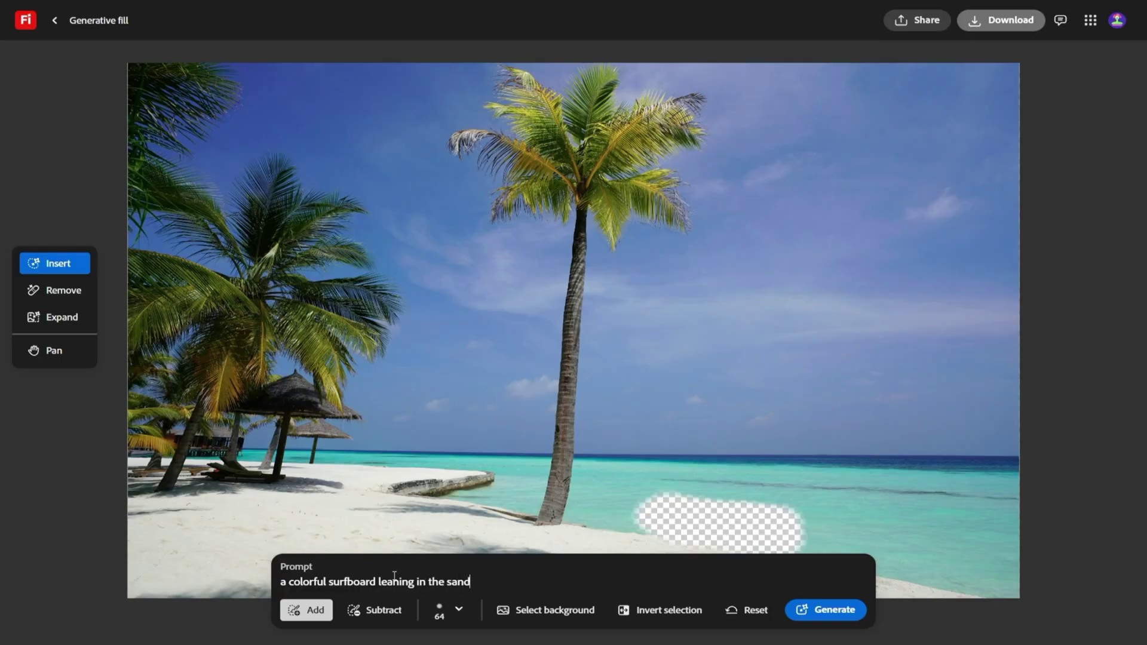
Generate surfboard fills and keep the rainbow-striped surfboard variation
left_click(825, 609)
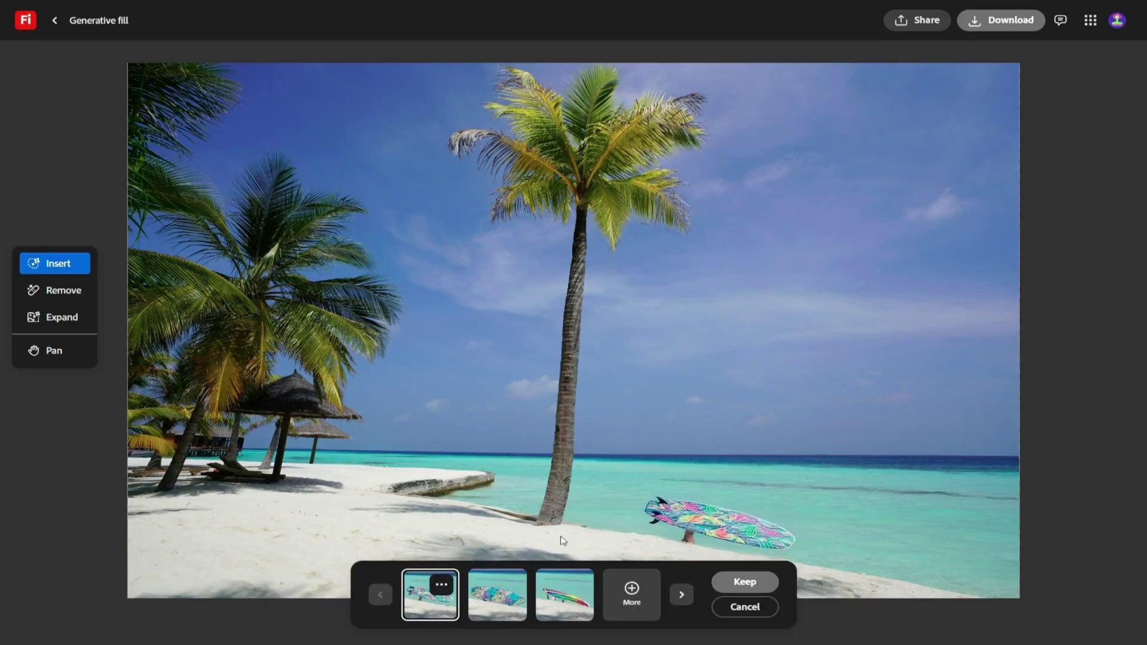
left_click(505, 596)
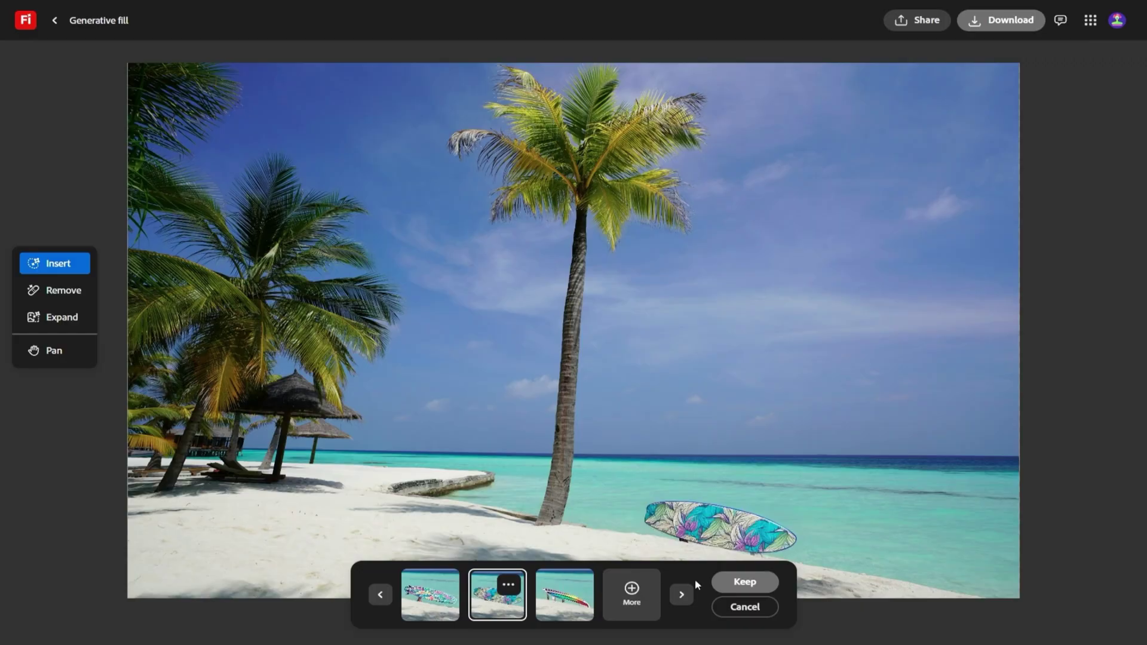
left_click(681, 595)
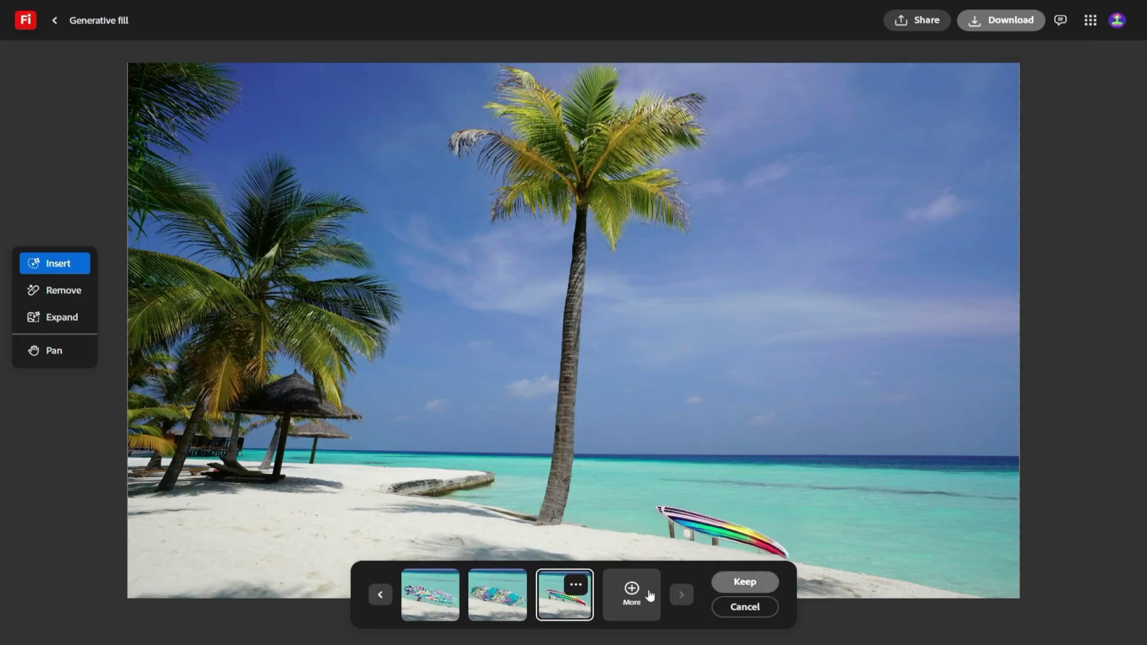
left_click(740, 587)
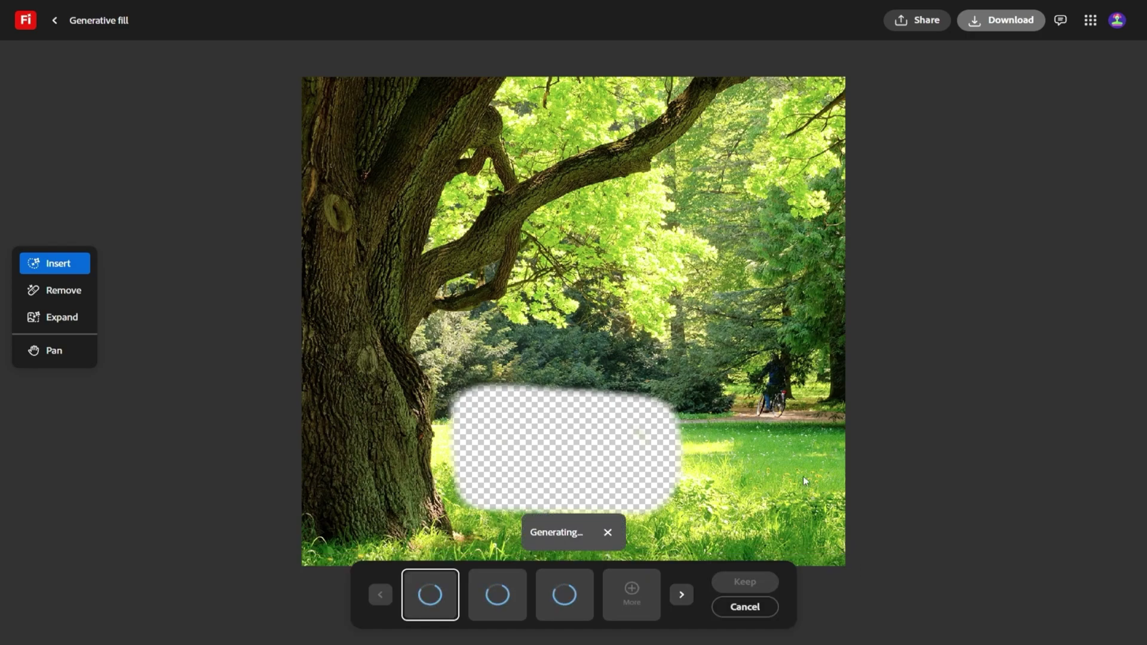
Cancel the forest fill, regenerate, and keep the green-beam UFO over the barn meadow
left_click(745, 607)
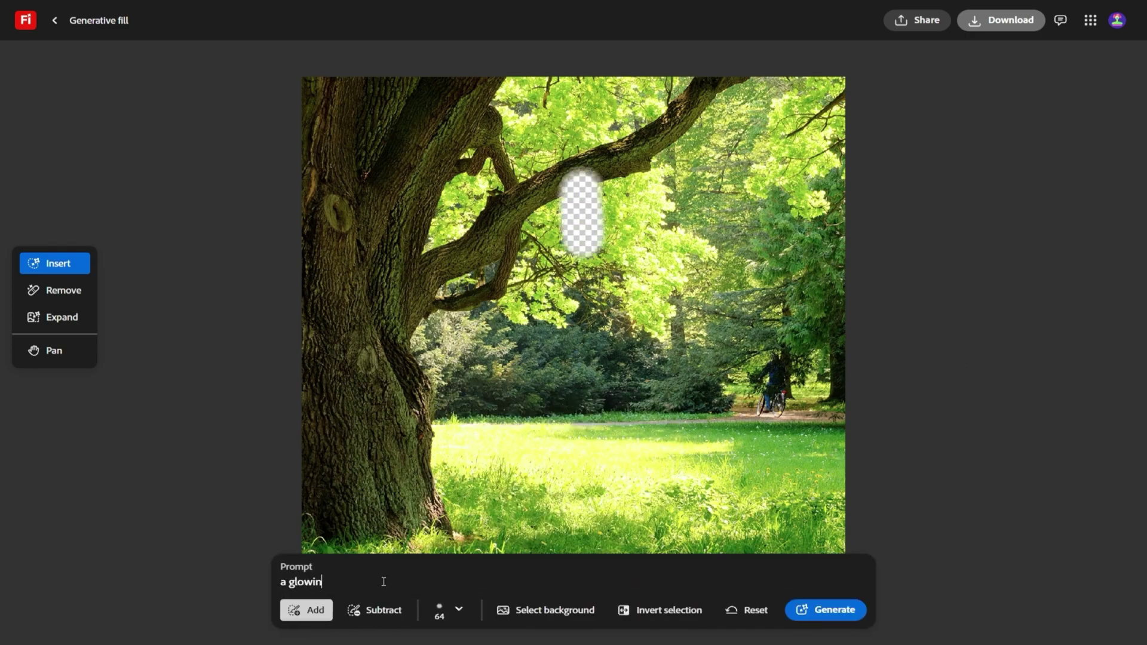
left_click(824, 610)
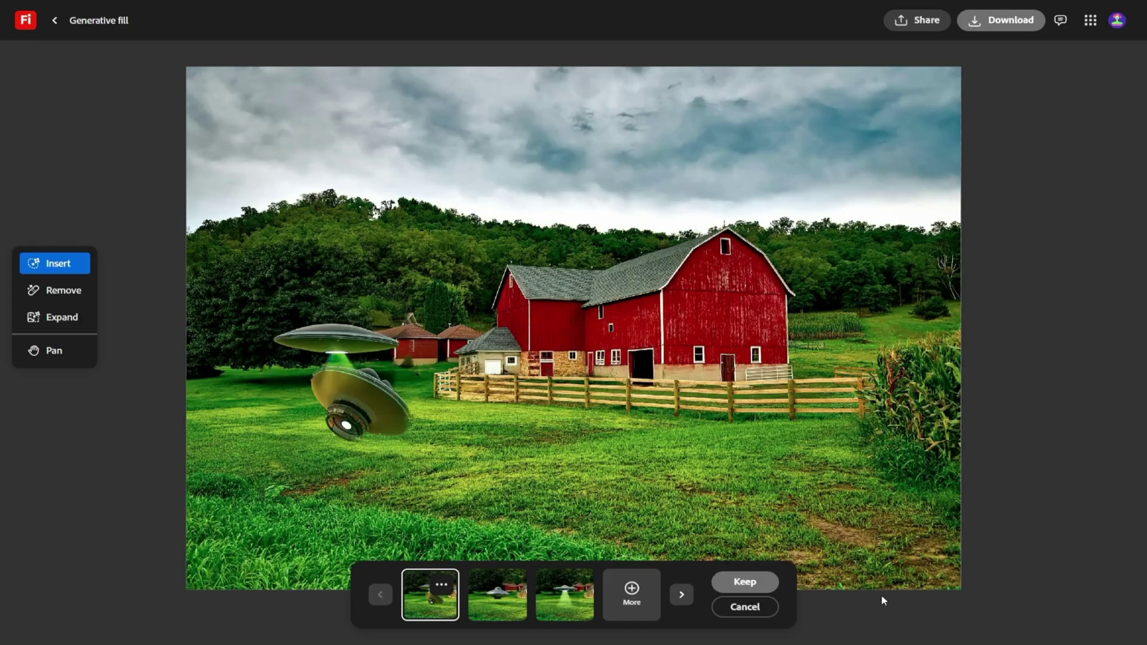
left_click(490, 610)
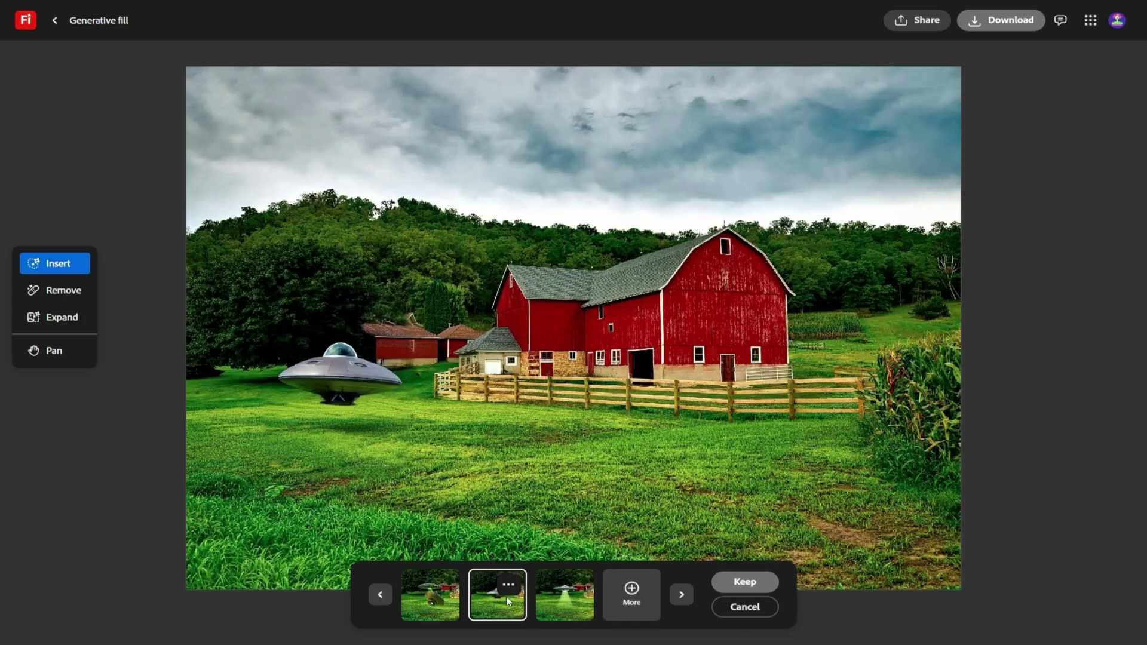
left_click(563, 601)
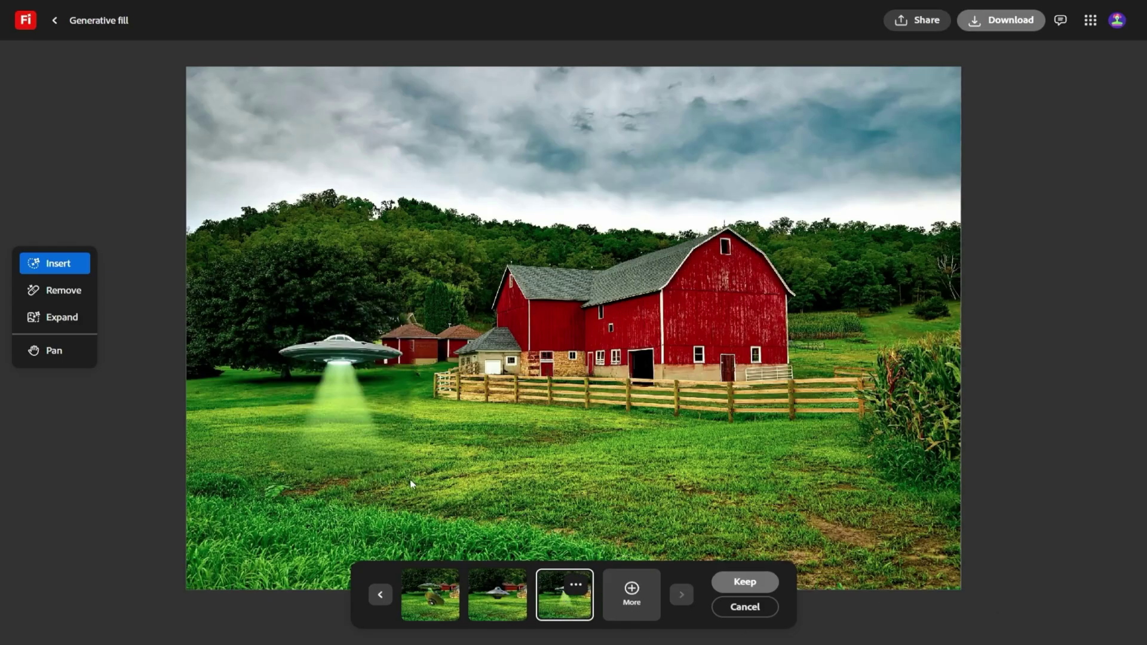
key("Return")
Mask a band of cloudy sky above the red barn
key("alt")
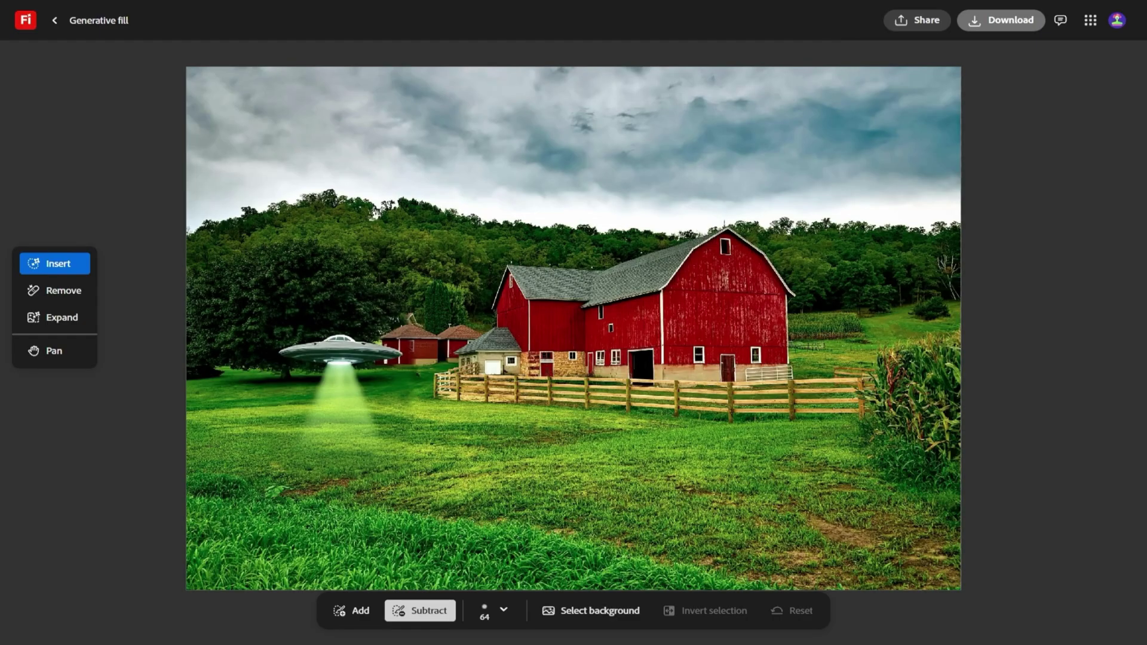
key("alt")
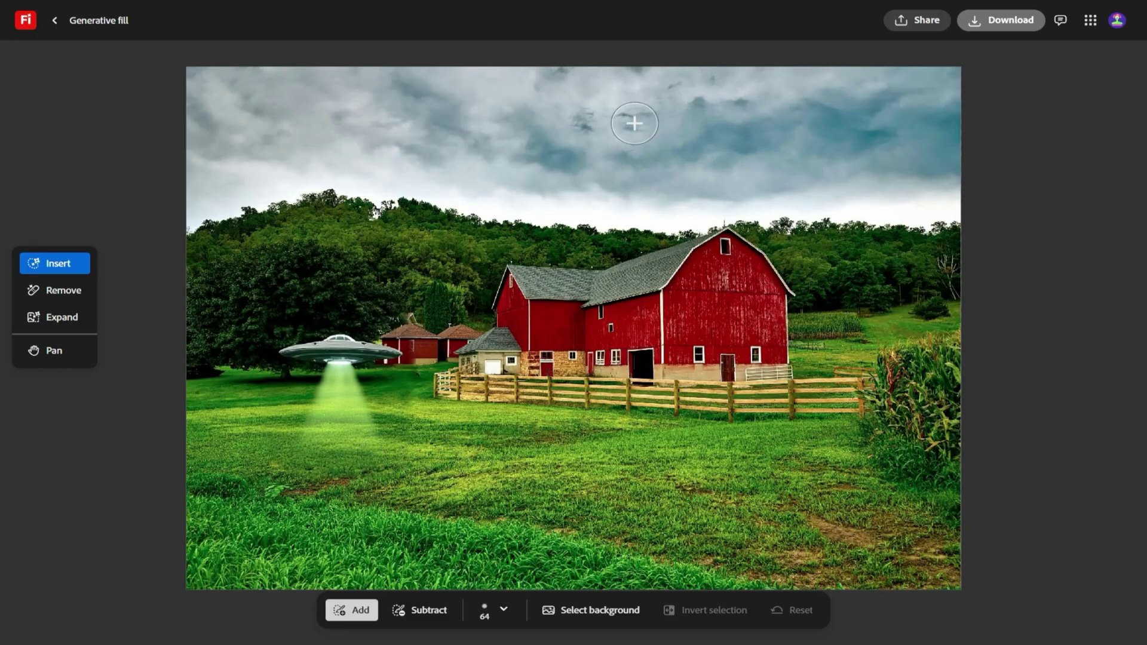
mouse_move(634, 123)
left_mouse_down()
mouse_move(825, 128)
mouse_move(633, 143)
mouse_move(747, 141)
left_mouse_up()
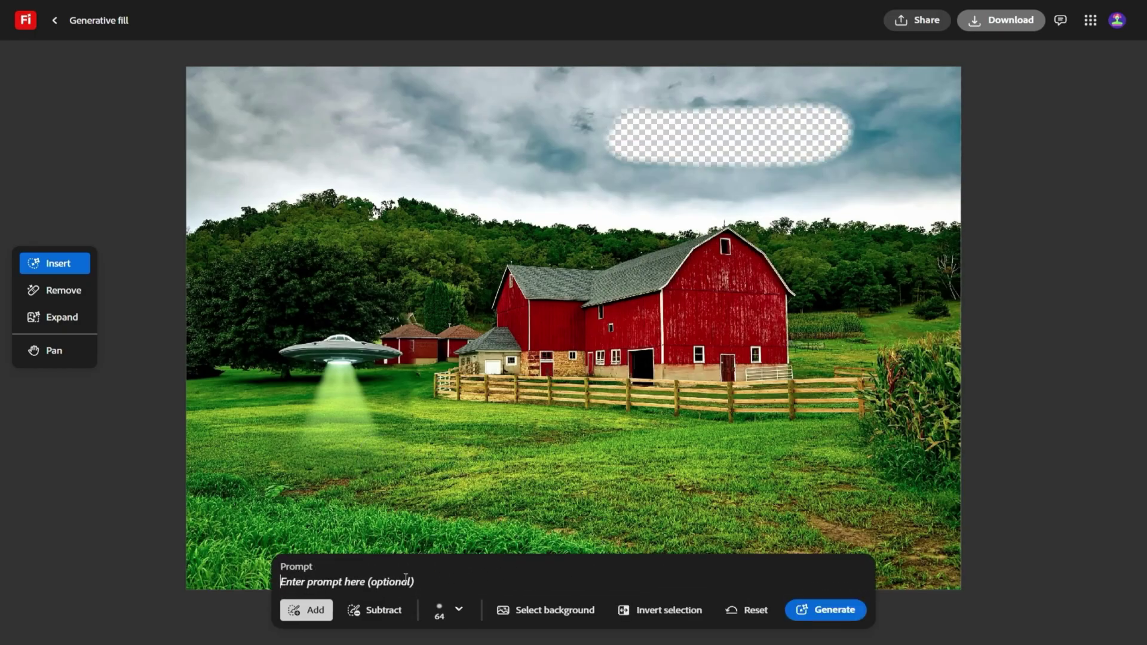
Fill the masked sky with 'a group of birds flying', keeping the black-and-white birds
type("a group of birds flying")
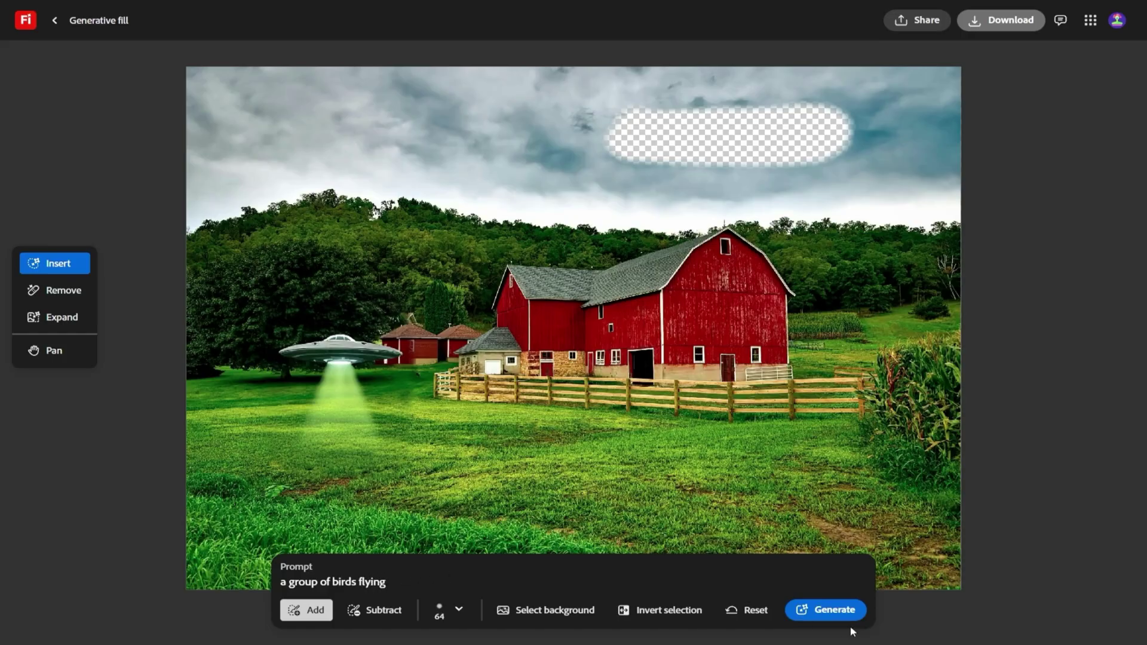
left_click(824, 615)
left_click(519, 597)
left_click(564, 600)
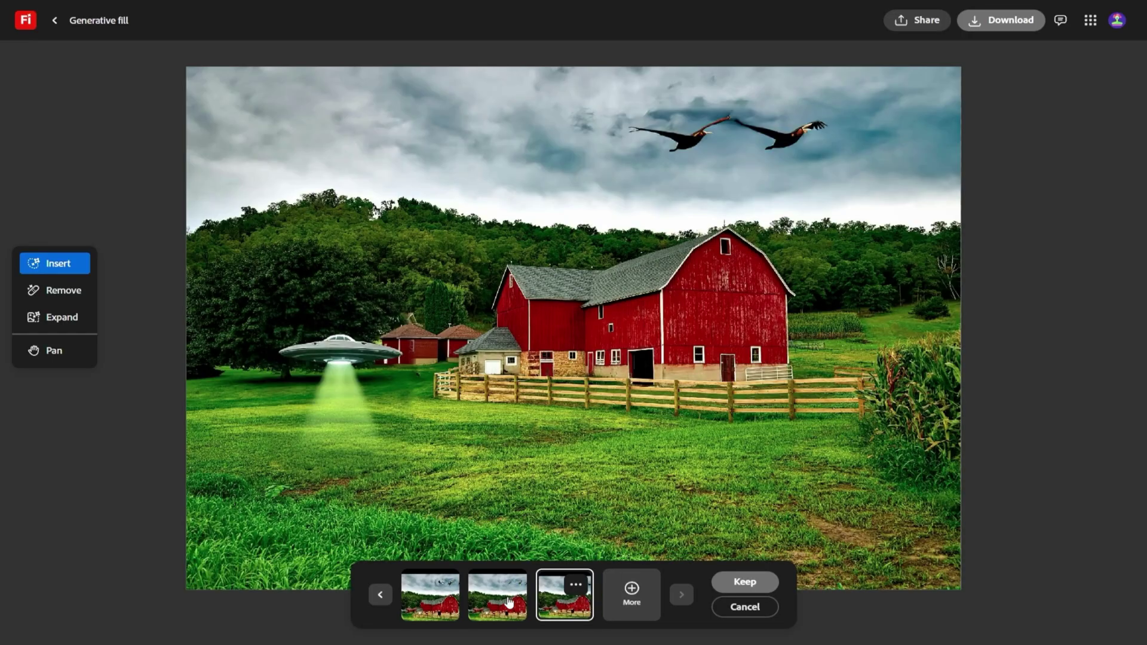
left_click(508, 601)
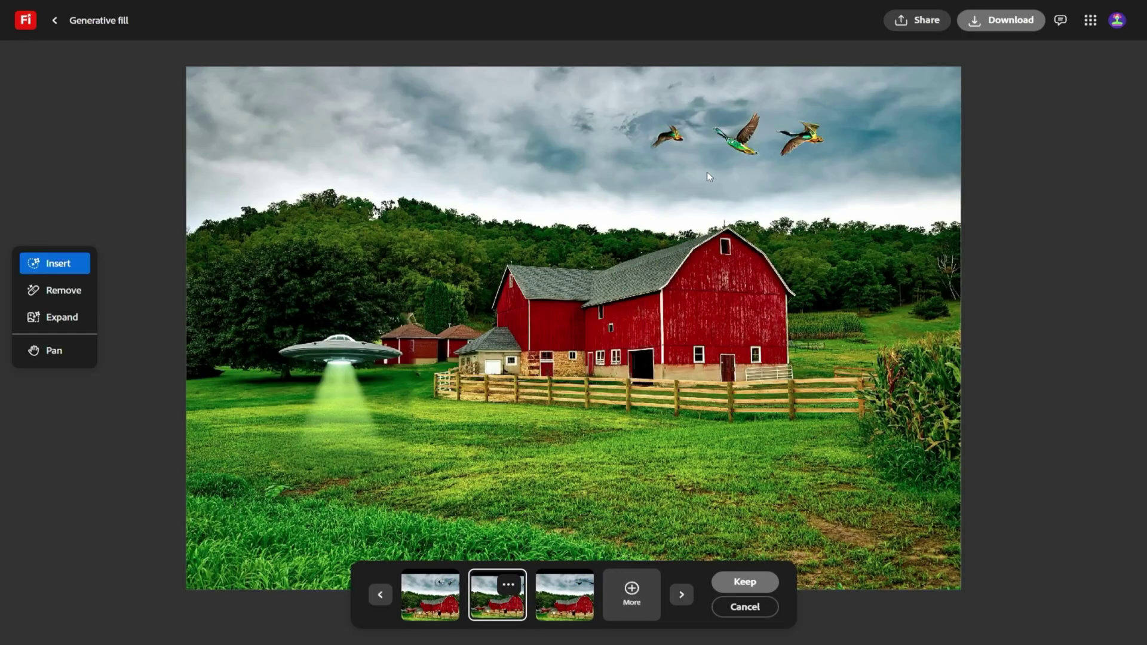
left_click(425, 594)
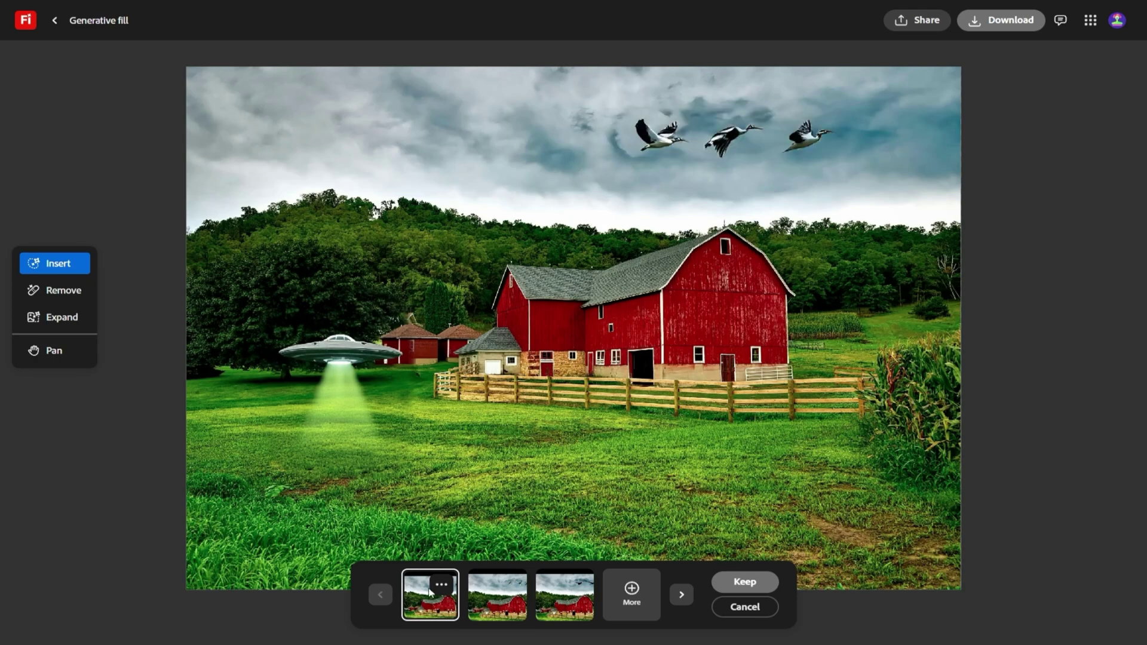
left_click(745, 582)
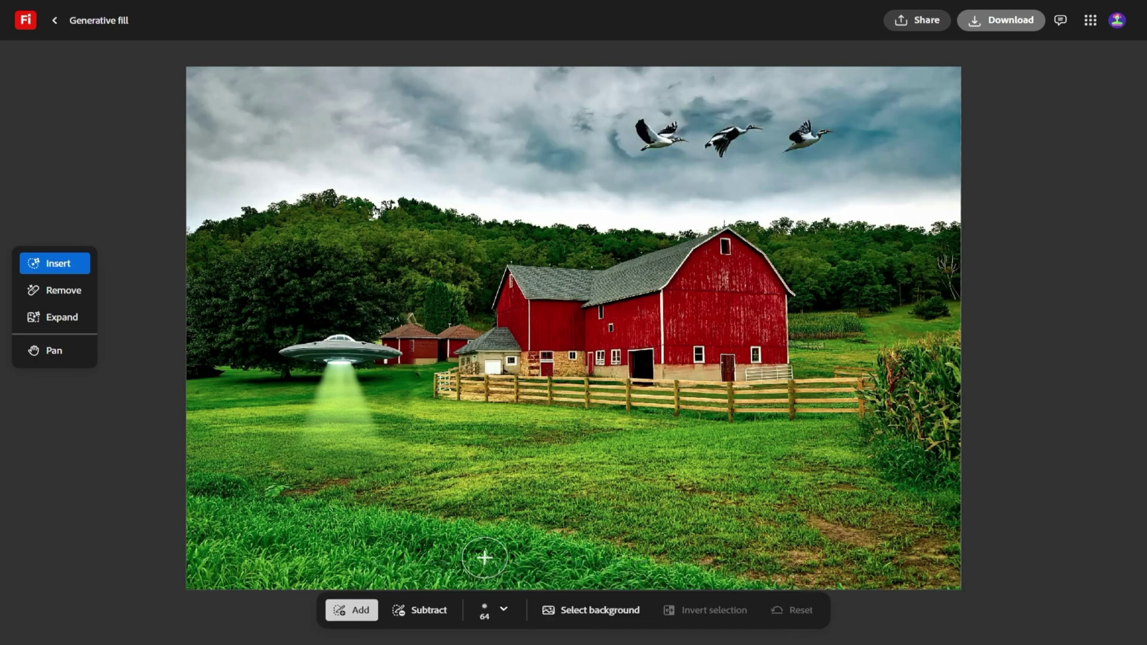
key("alt")
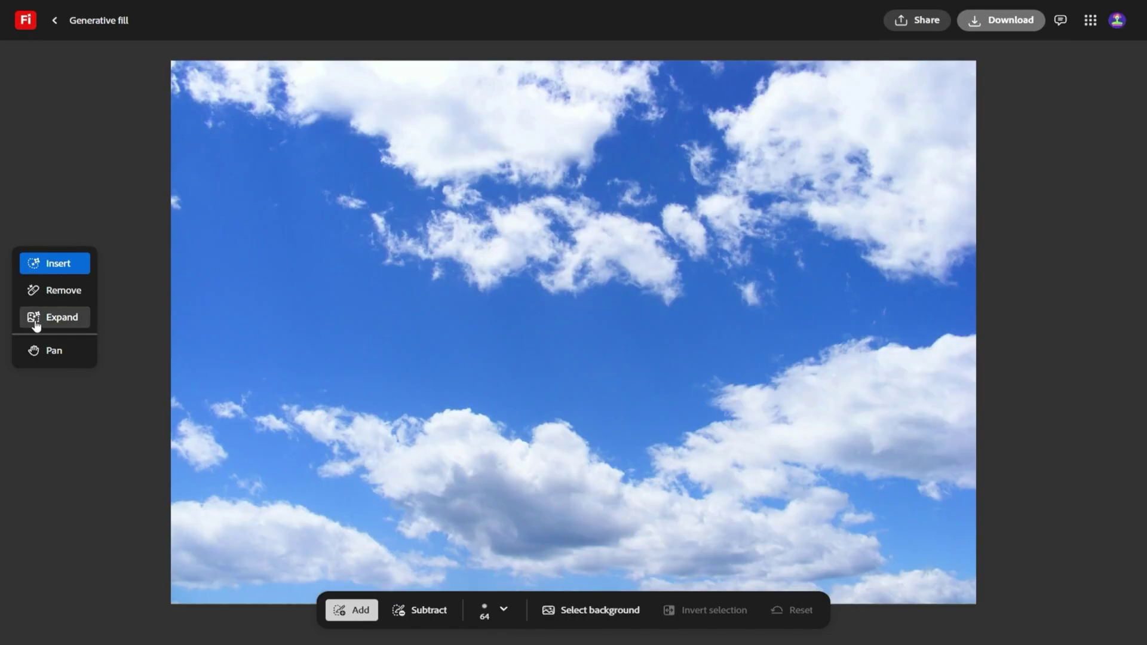
left_click(36, 318)
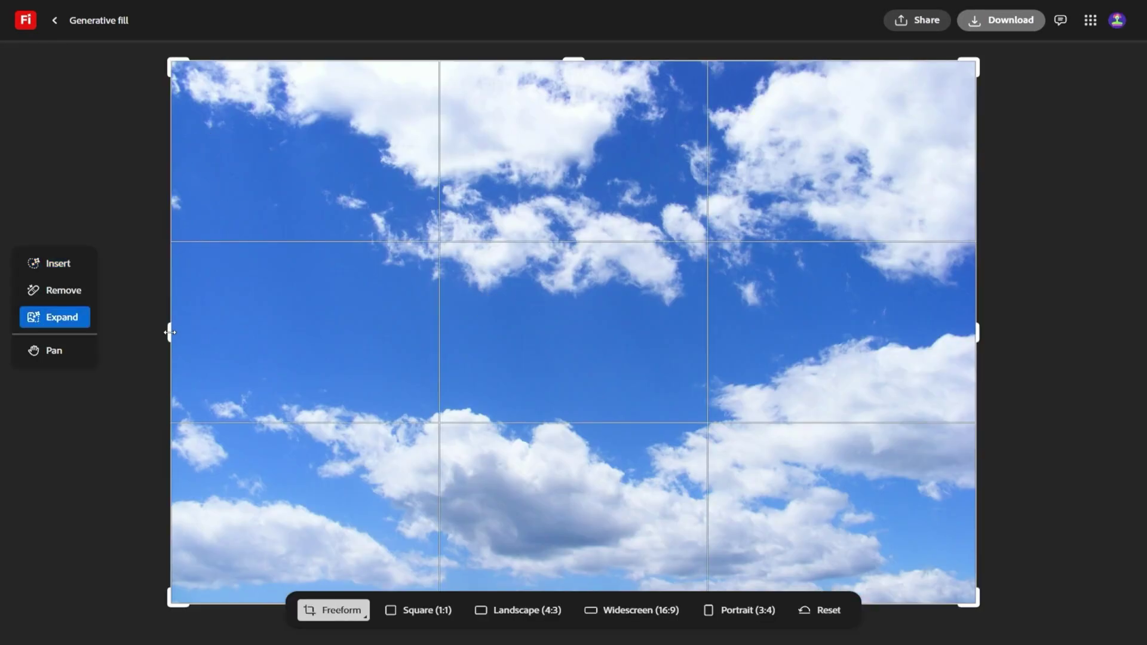
Extend the sky photo leftward and keep the first generated cloud variation
left_click_drag(170, 332, 57, 333)
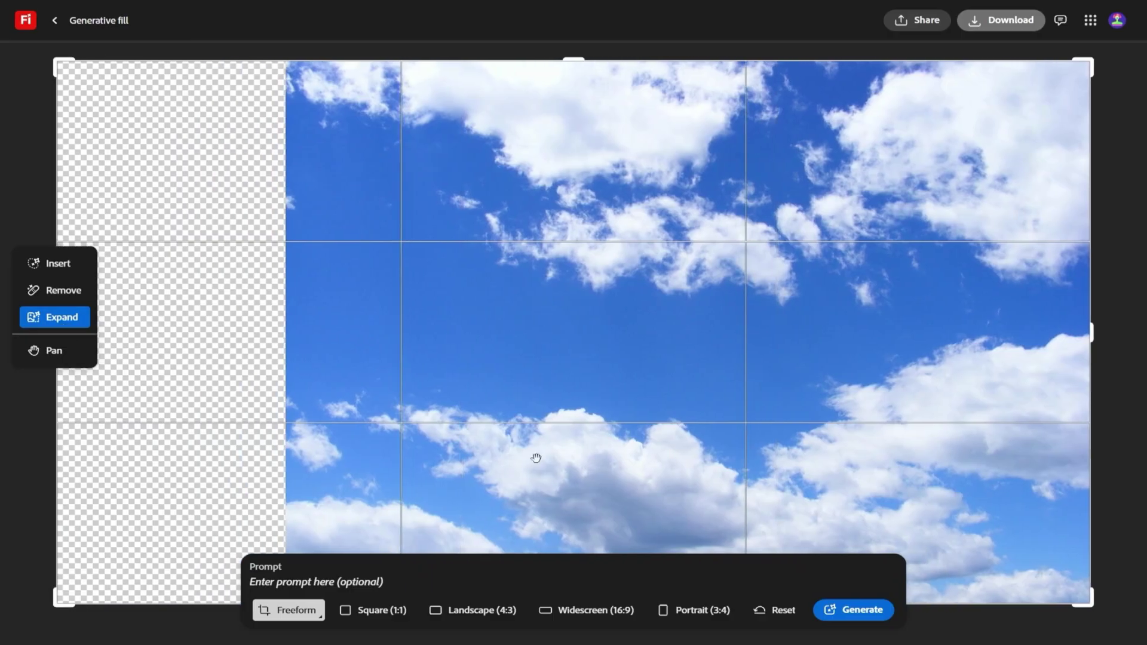
left_click(842, 614)
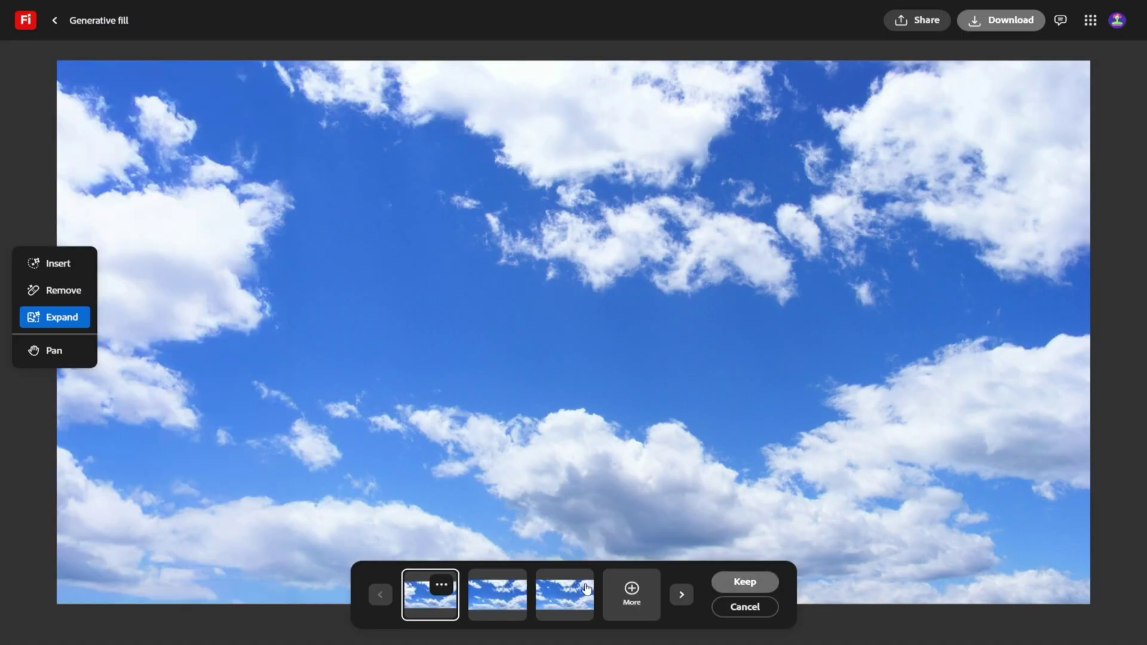
left_click(565, 594)
left_click(430, 597)
left_click(744, 581)
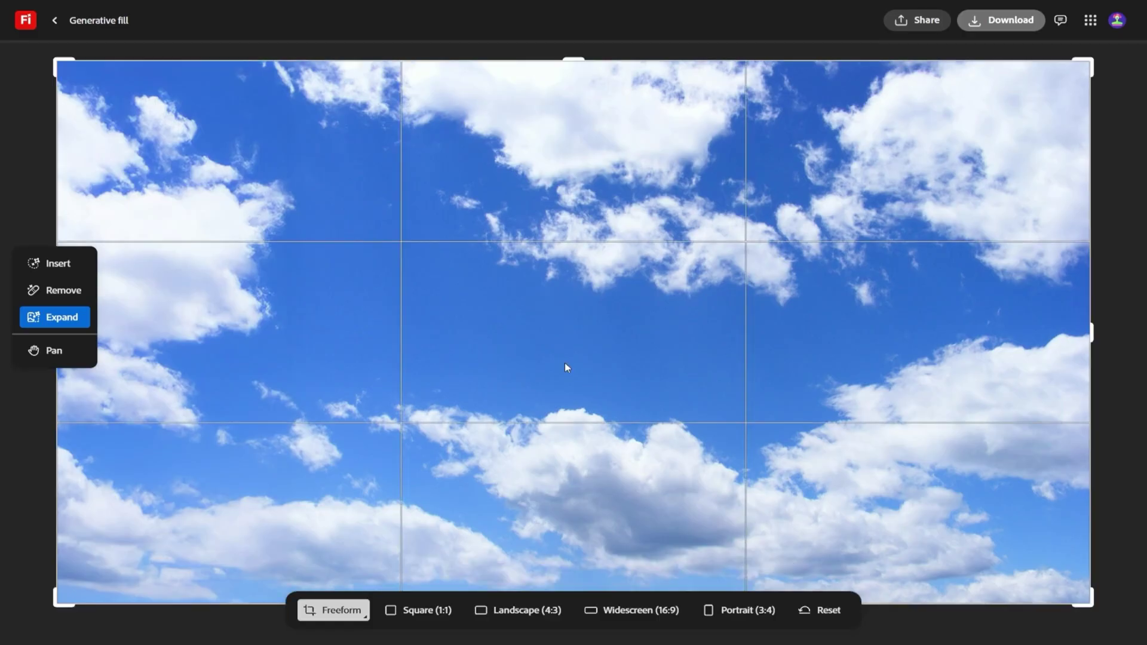
left_click(57, 263)
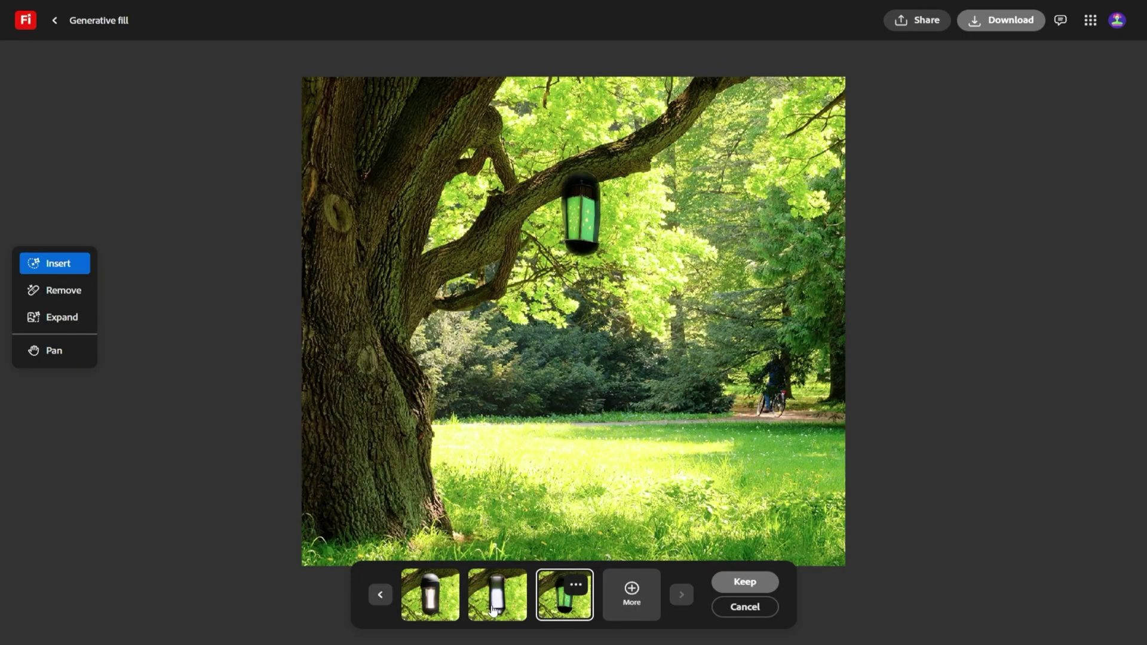
left_click(442, 609)
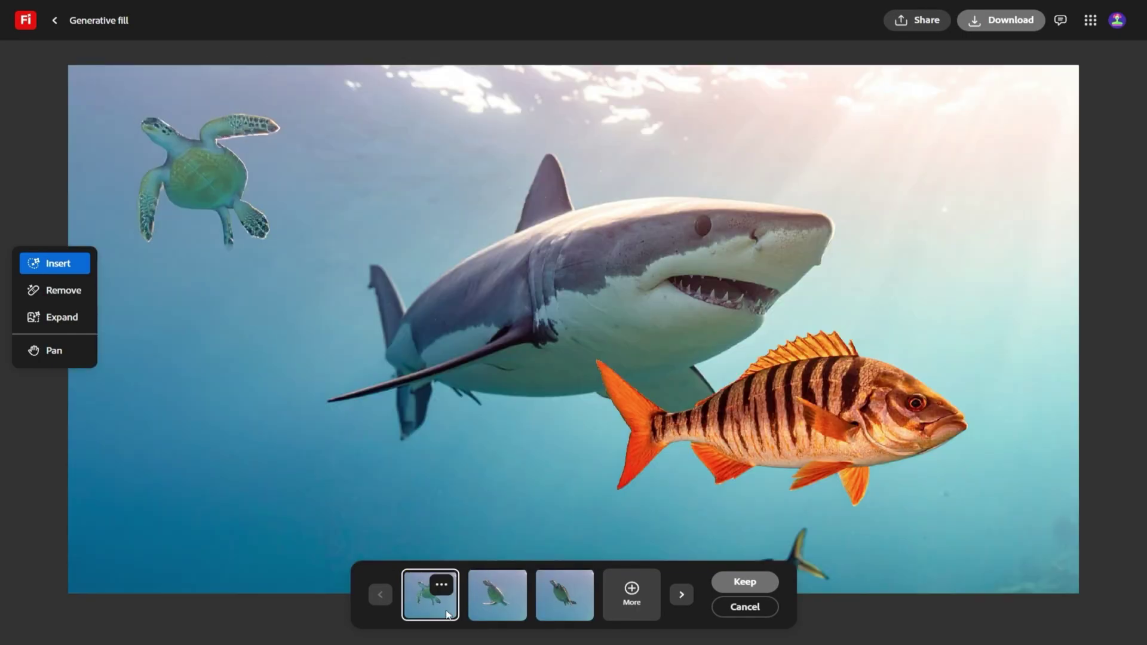
Widen the sunset beach canvas to 4:3 landscape and keep the first generated variant
left_click(524, 612)
left_click(590, 610)
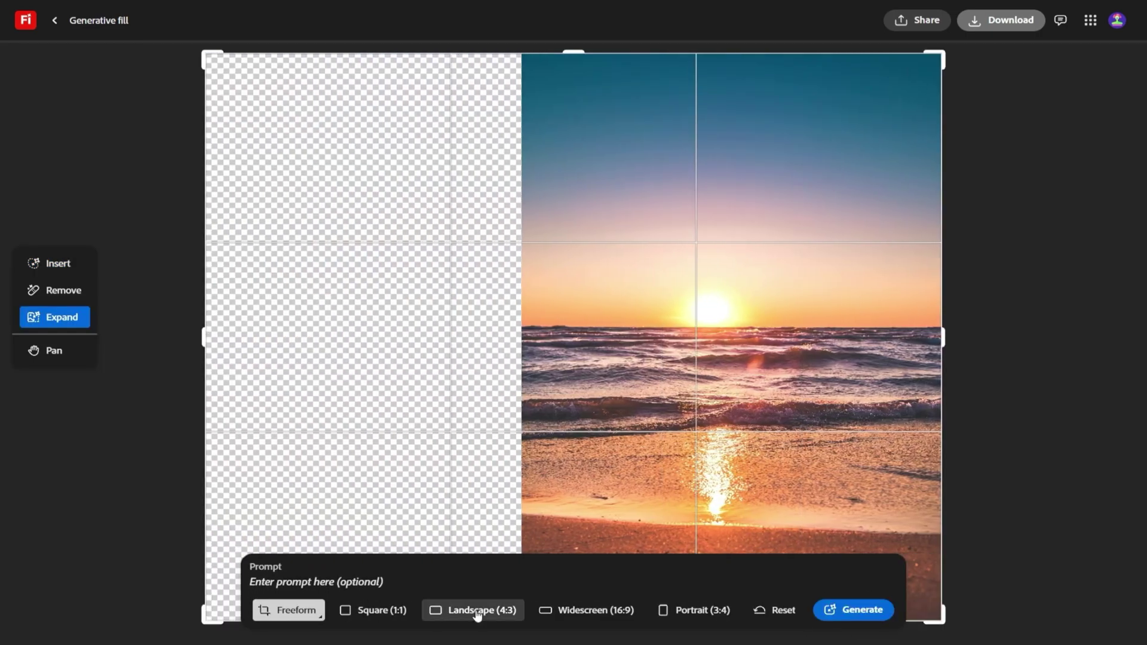
left_click(478, 610)
left_click(849, 611)
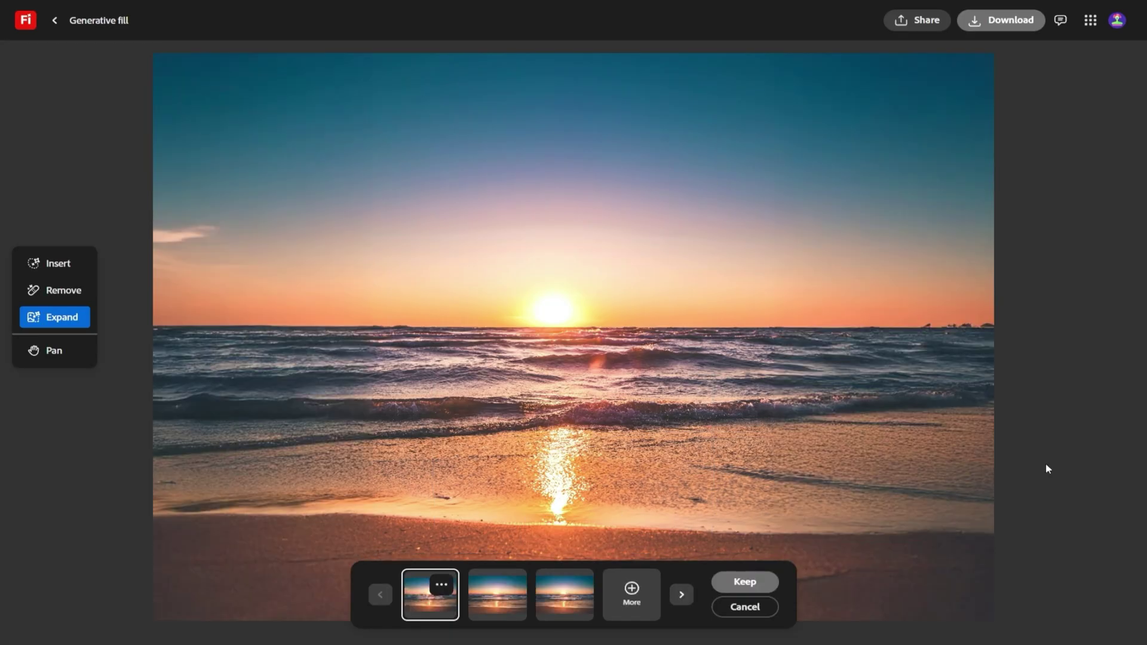
left_click(509, 606)
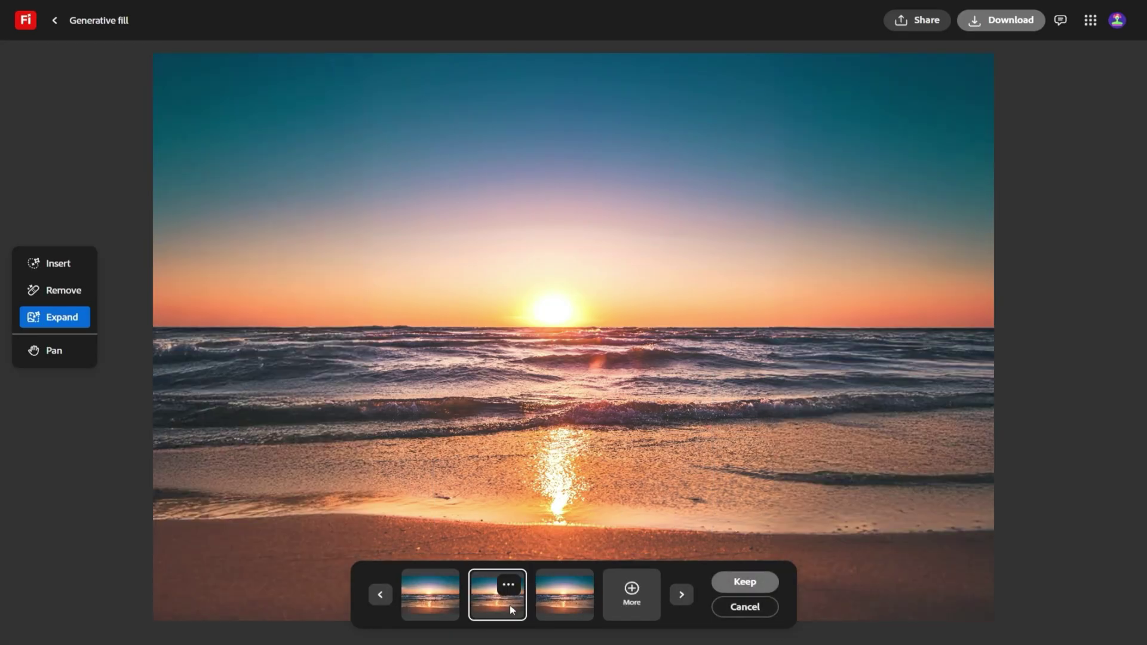
left_click(438, 608)
left_click(741, 581)
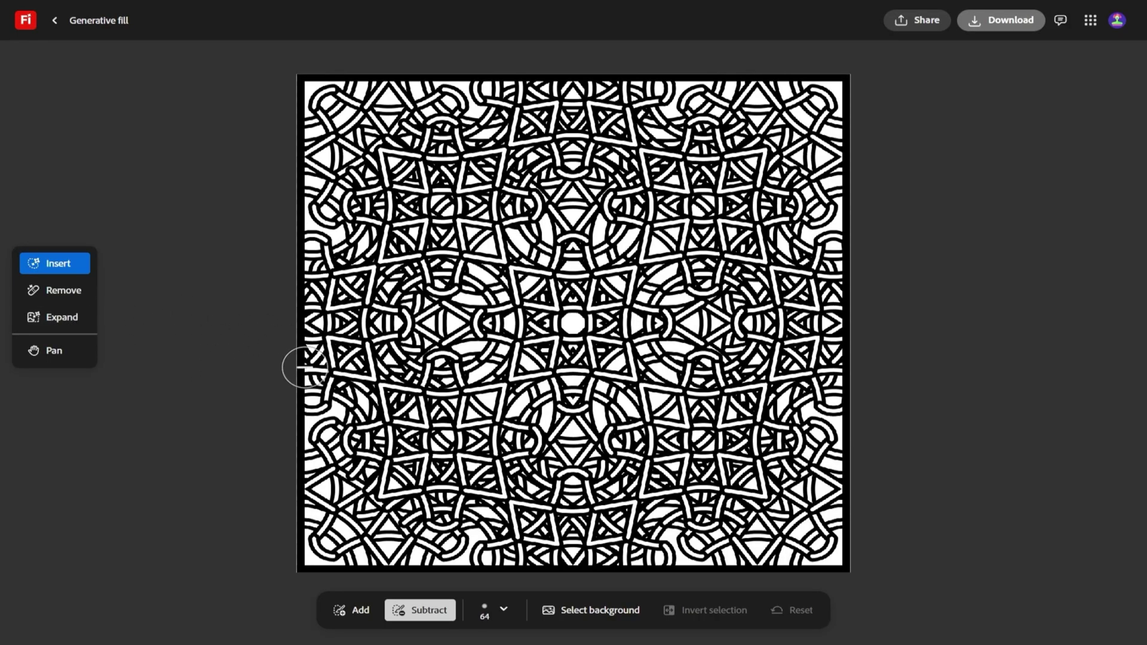
Expand the knotwork pattern to 4:3 landscape and keep the grey textured-sides variant
left_click(65, 326)
left_click_drag(295, 323, 128, 326)
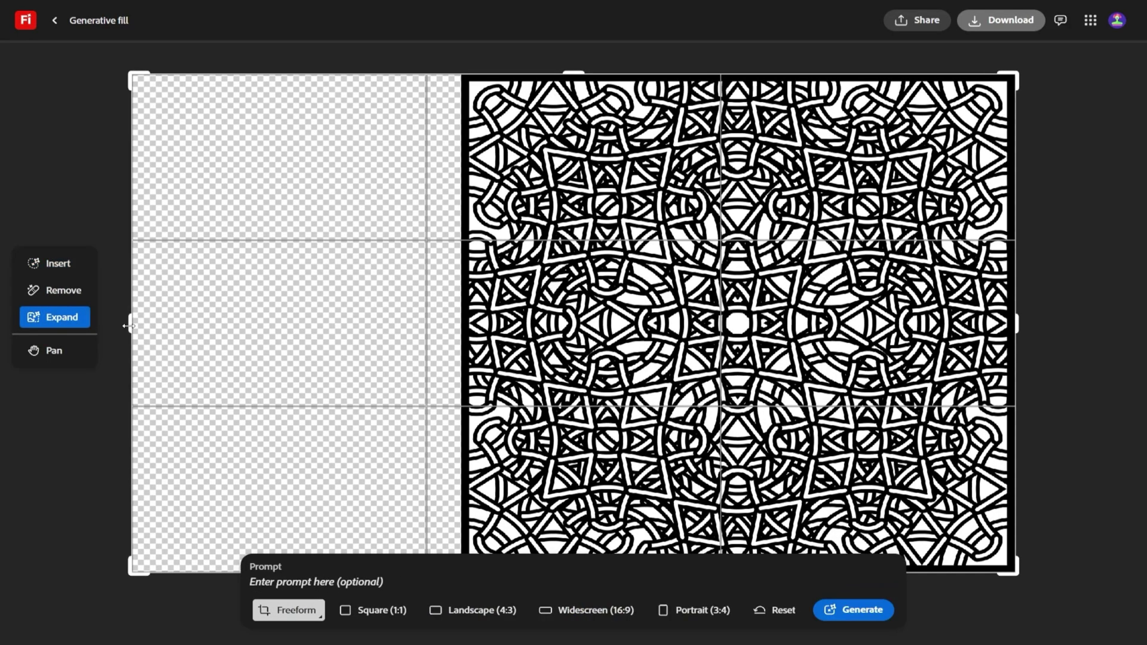
left_click(473, 610)
left_click(863, 610)
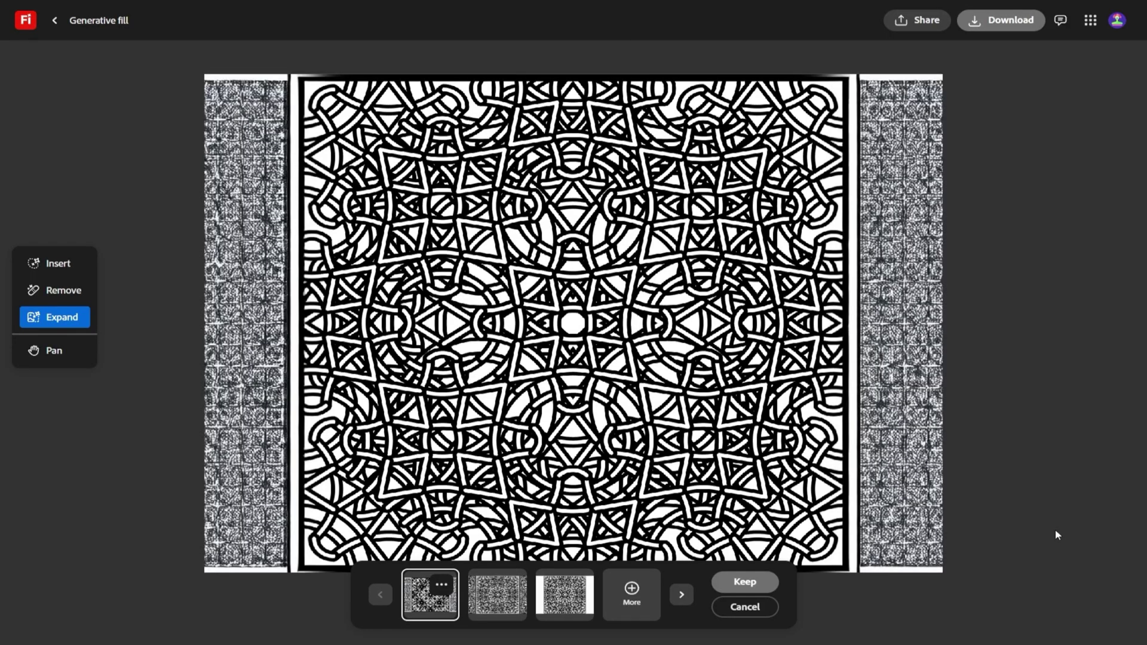
left_click(512, 605)
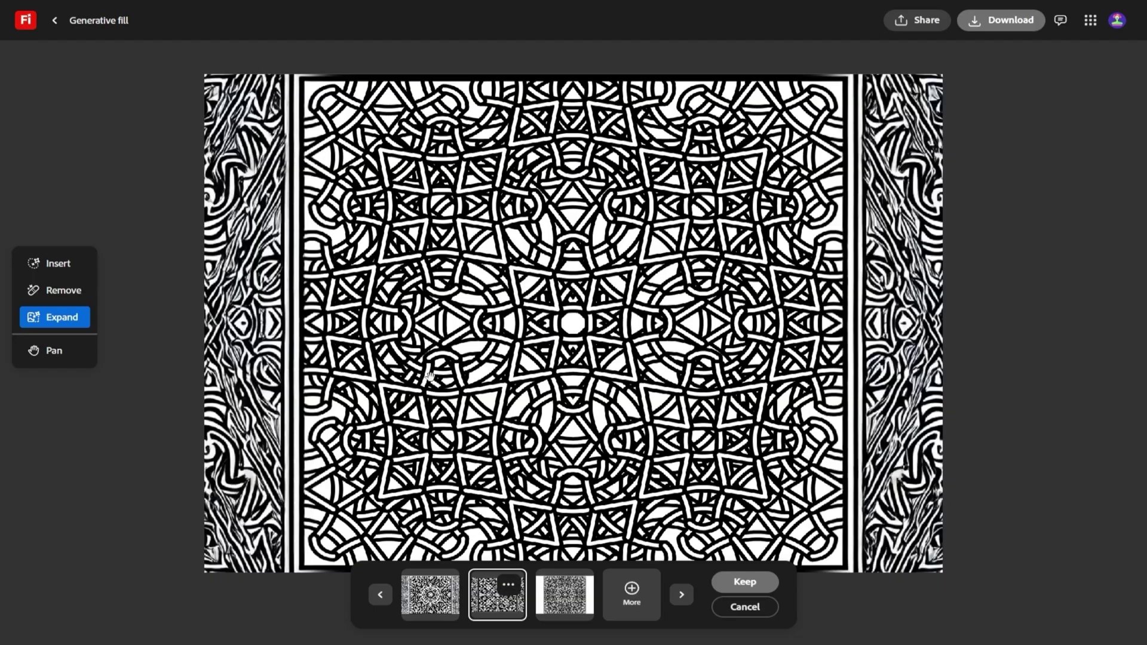
left_click(573, 614)
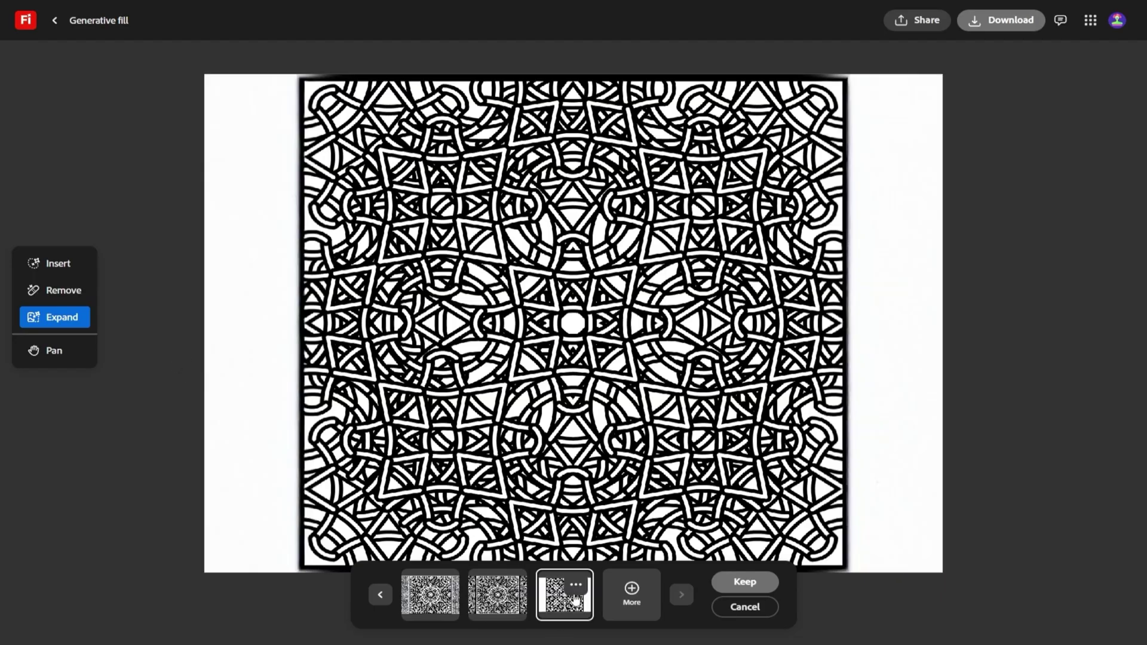
left_click(506, 614)
left_click(428, 603)
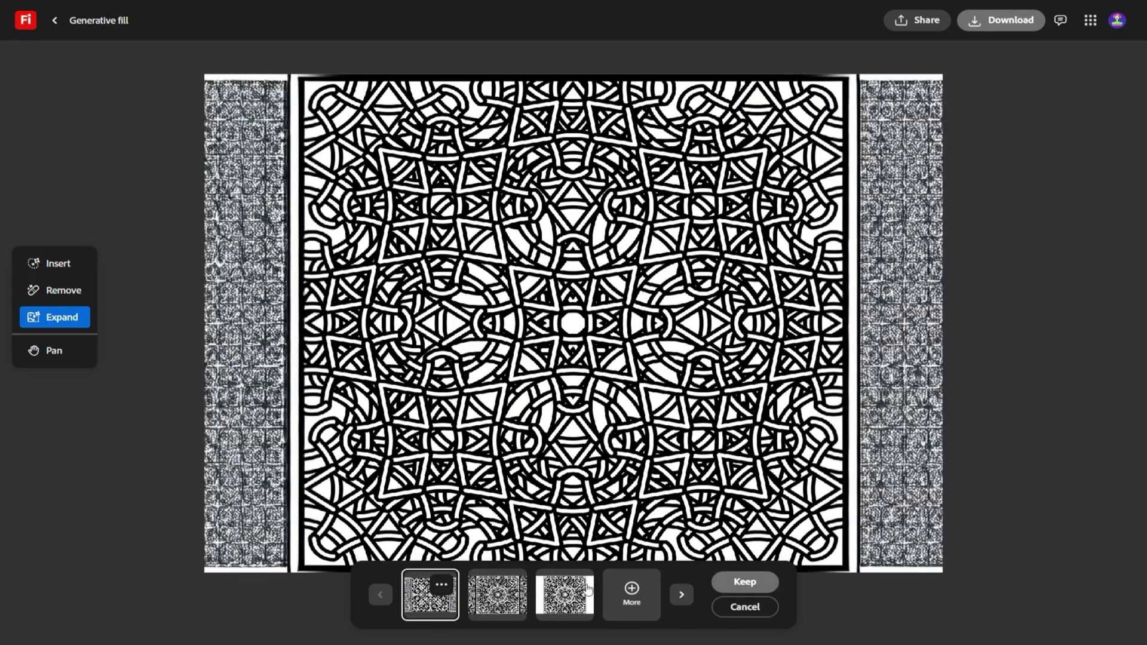
left_click(745, 581)
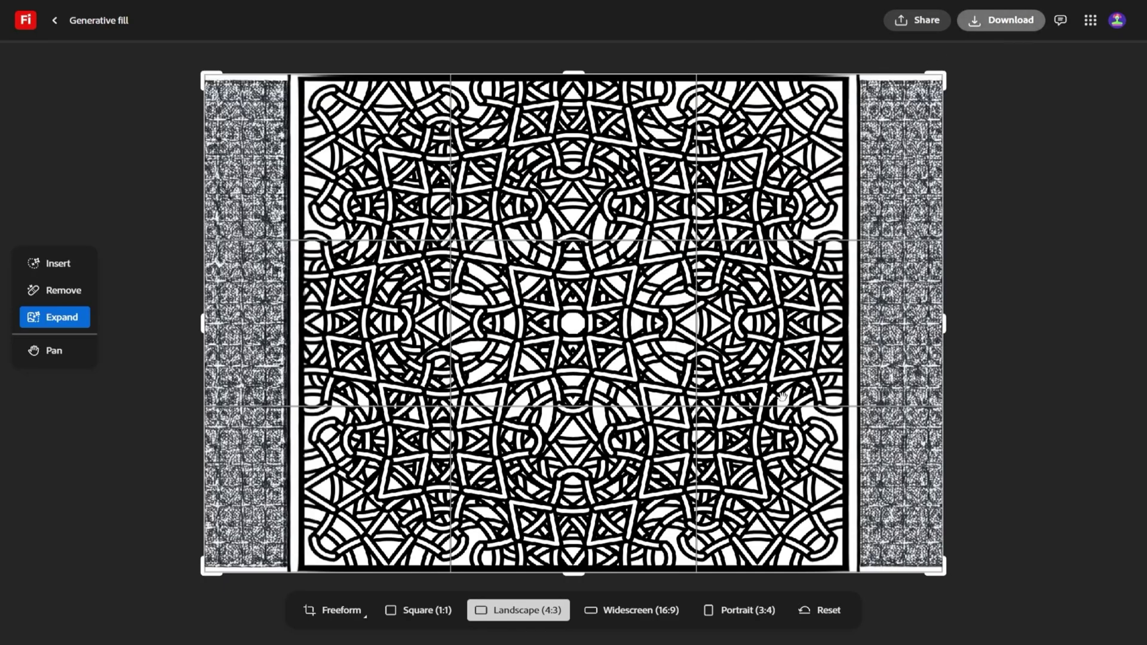
left_click(63, 267)
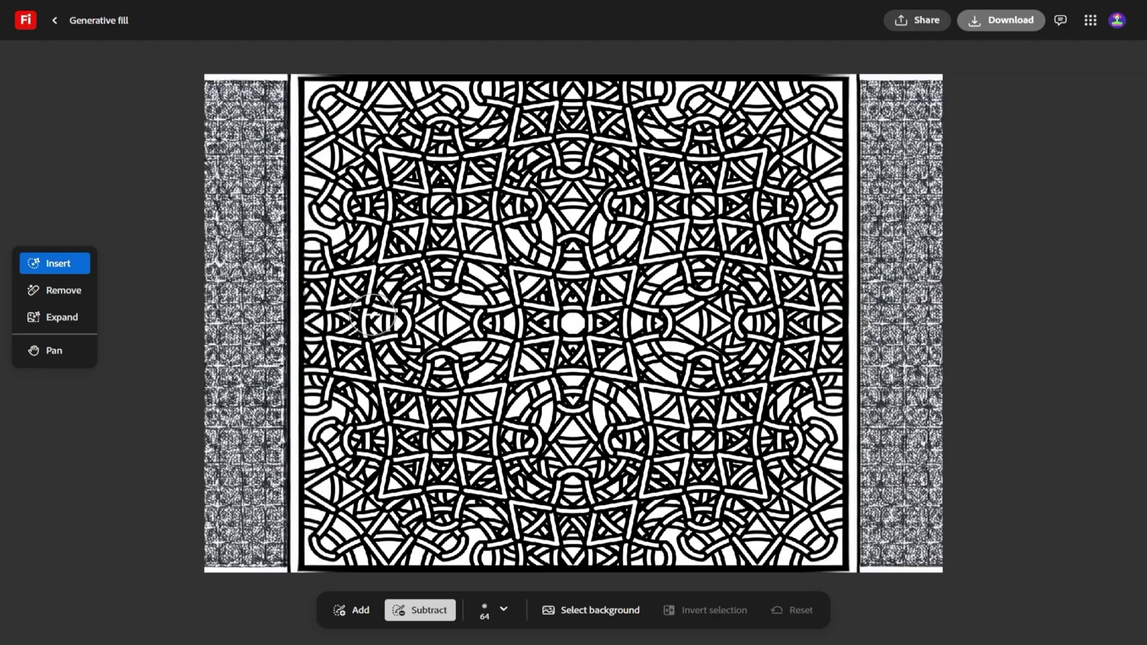
Remove the pattern's brushed centre, keeping the dark gold-centred replacement
left_click(352, 610)
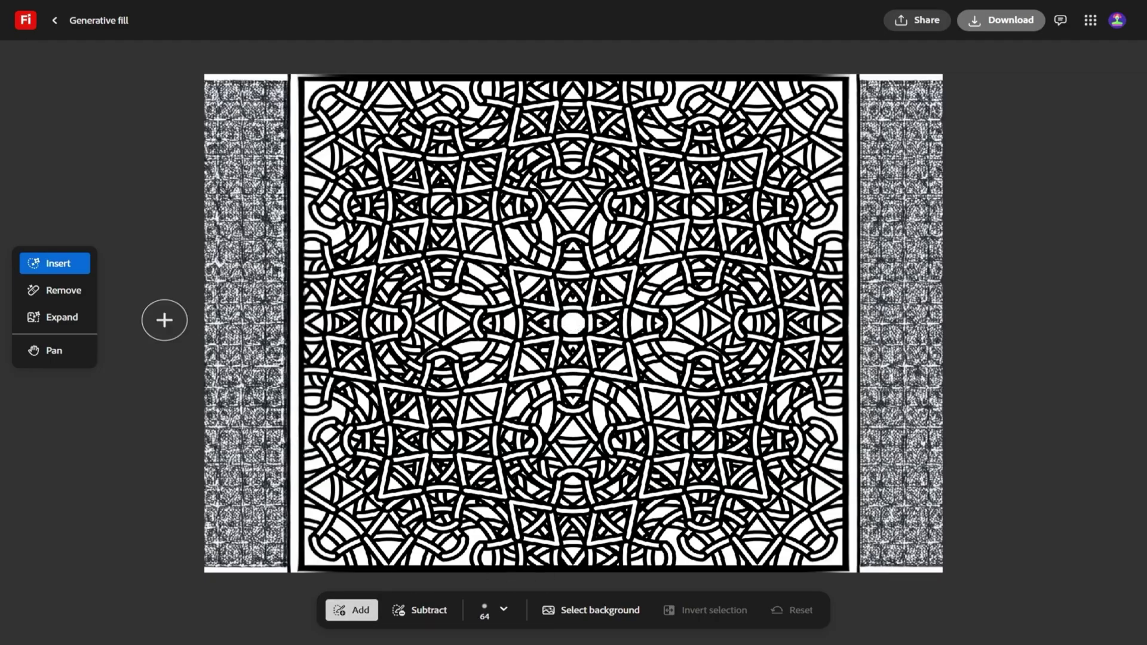
left_click(73, 298)
mouse_move(577, 307)
left_mouse_down()
mouse_move(544, 347)
mouse_move(578, 321)
mouse_move(548, 282)
mouse_move(518, 300)
mouse_move(520, 357)
mouse_move(614, 369)
mouse_move(627, 335)
mouse_move(618, 281)
mouse_move(516, 275)
mouse_move(634, 277)
mouse_move(625, 336)
mouse_move(593, 347)
mouse_move(593, 302)
mouse_move(502, 313)
mouse_move(507, 289)
mouse_move(504, 385)
left_mouse_up()
left_click(835, 610)
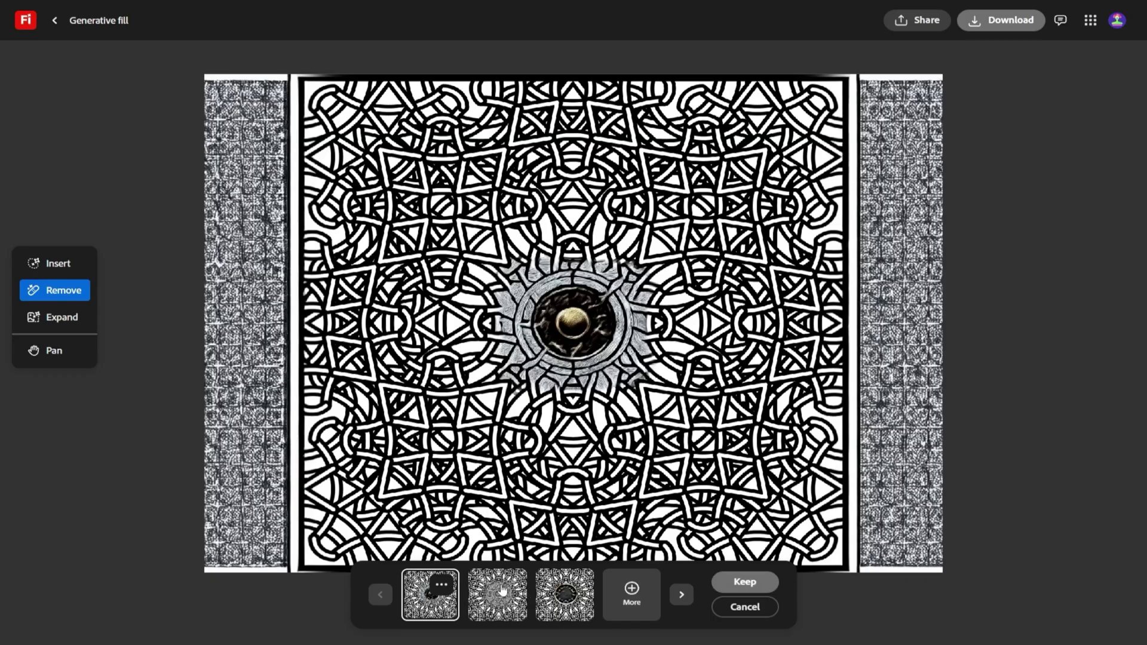
left_click(501, 591)
left_click(569, 604)
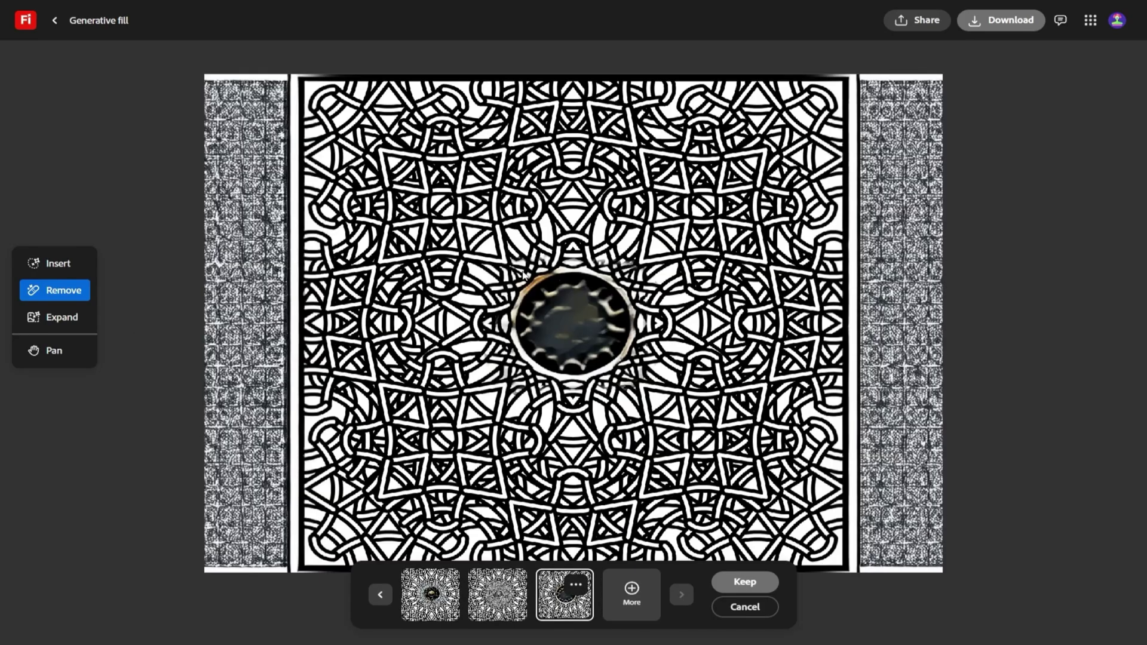
left_click(508, 618)
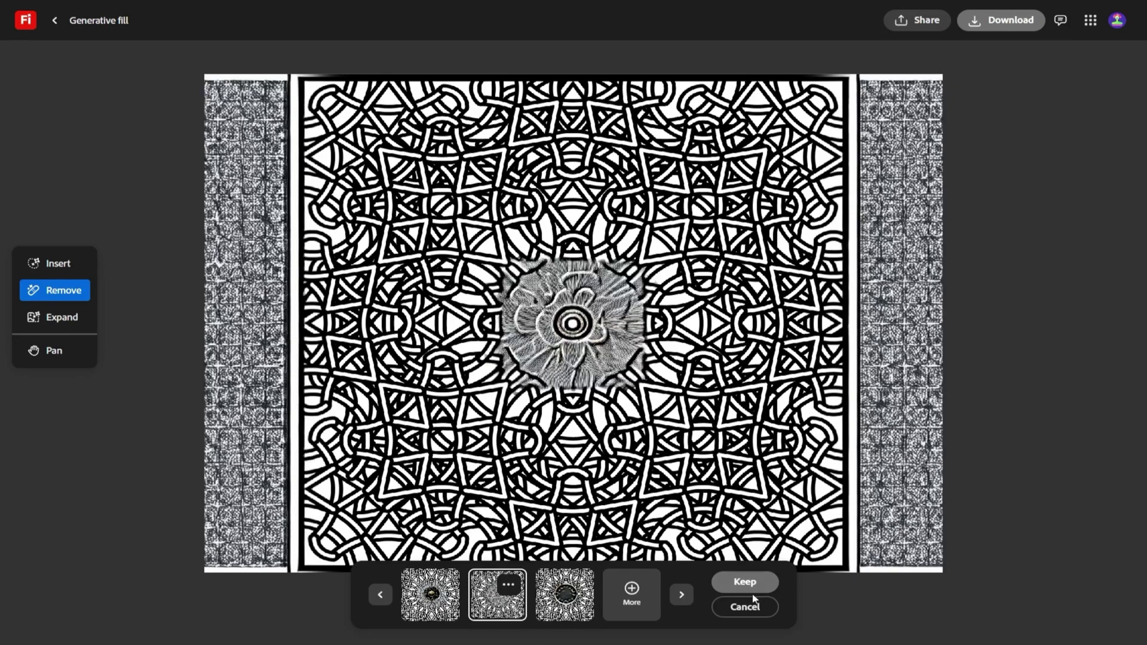
left_click(432, 596)
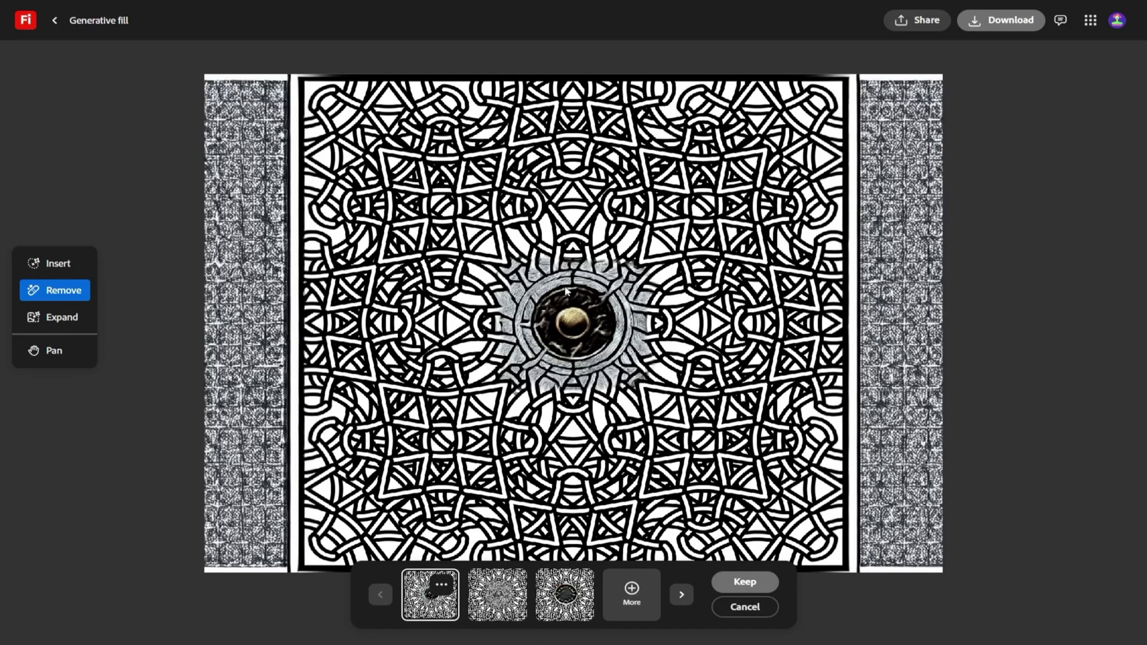
left_click(762, 584)
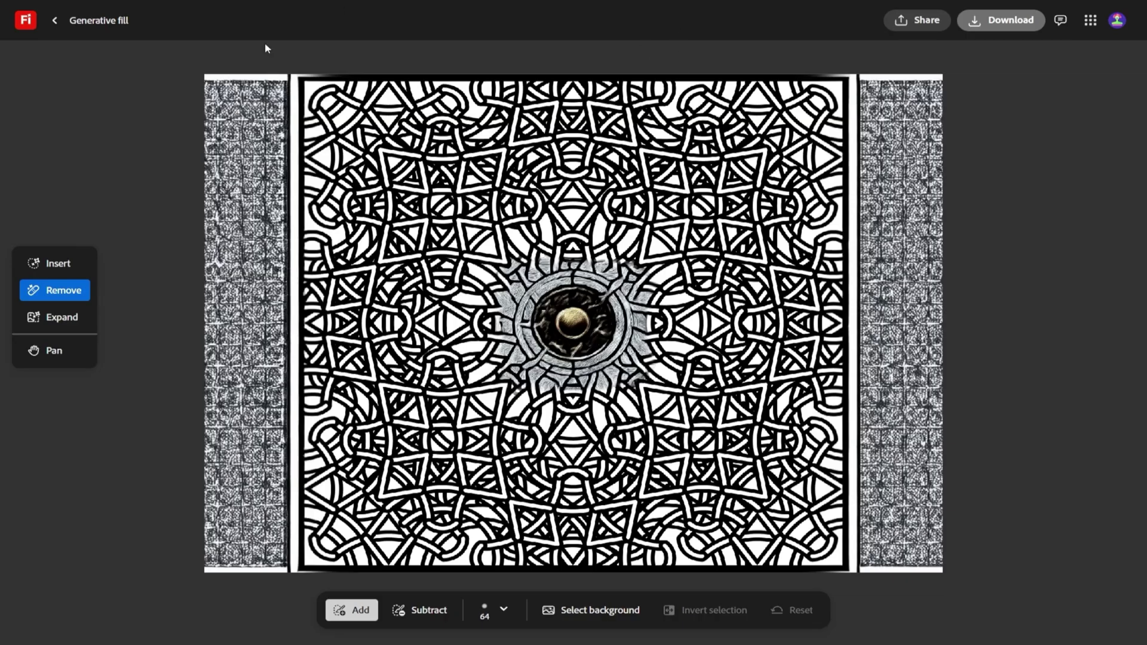
Expand the pattern to 16:9 widescreen and keep the generated side textures
left_click(67, 317)
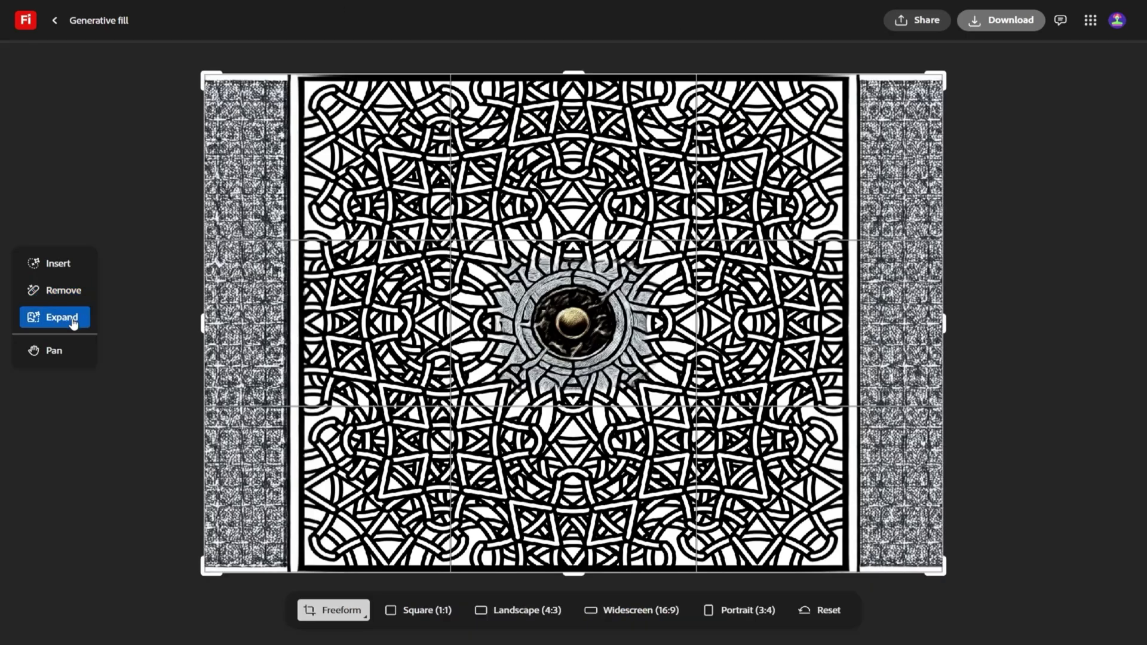
left_click(644, 616)
left_click(843, 613)
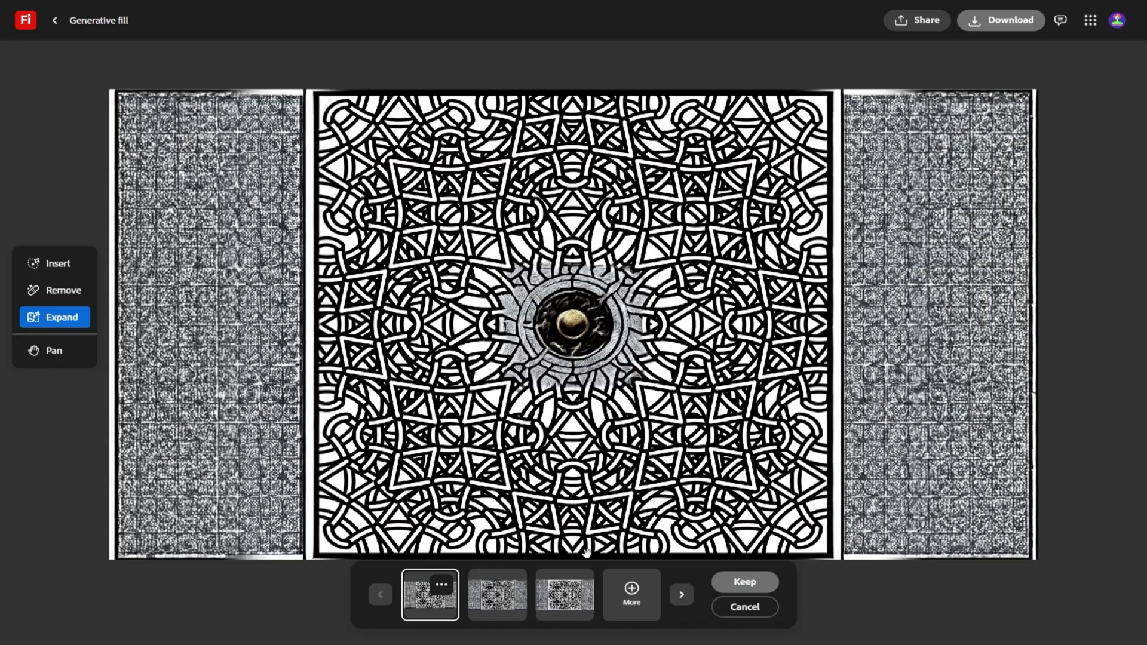
left_click(747, 581)
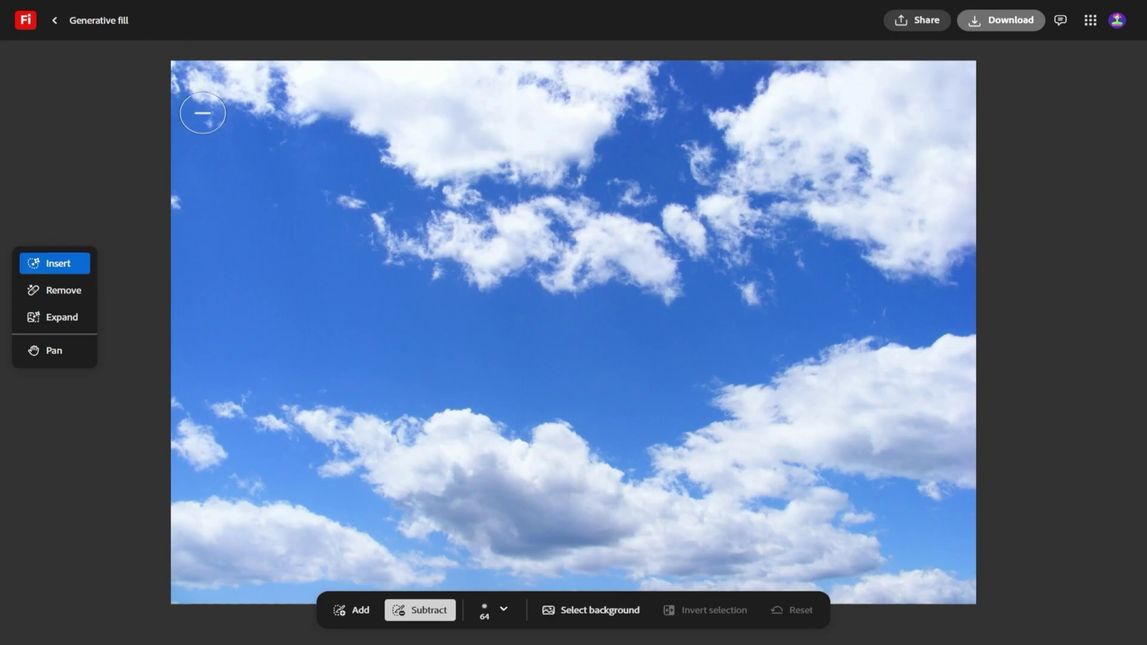
Brush over the upper sky and generate 'make a huge galaxy above the sky'
left_click(352, 610)
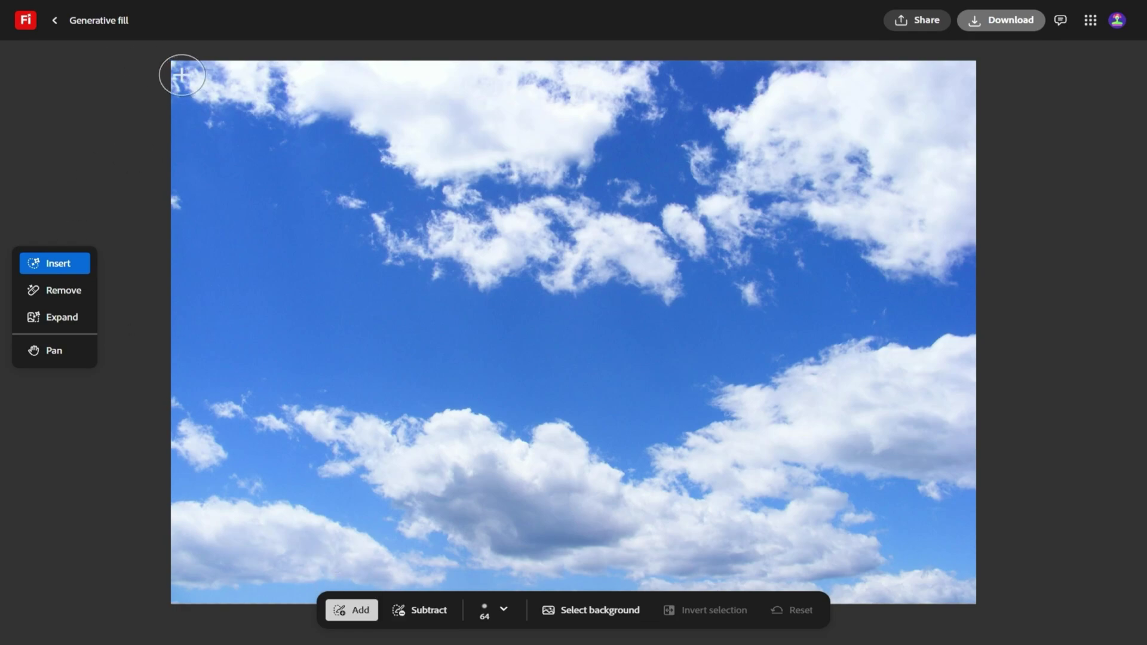
mouse_move(179, 72)
left_mouse_down()
mouse_move(378, 56)
mouse_move(705, 356)
mouse_move(646, 442)
left_mouse_up()
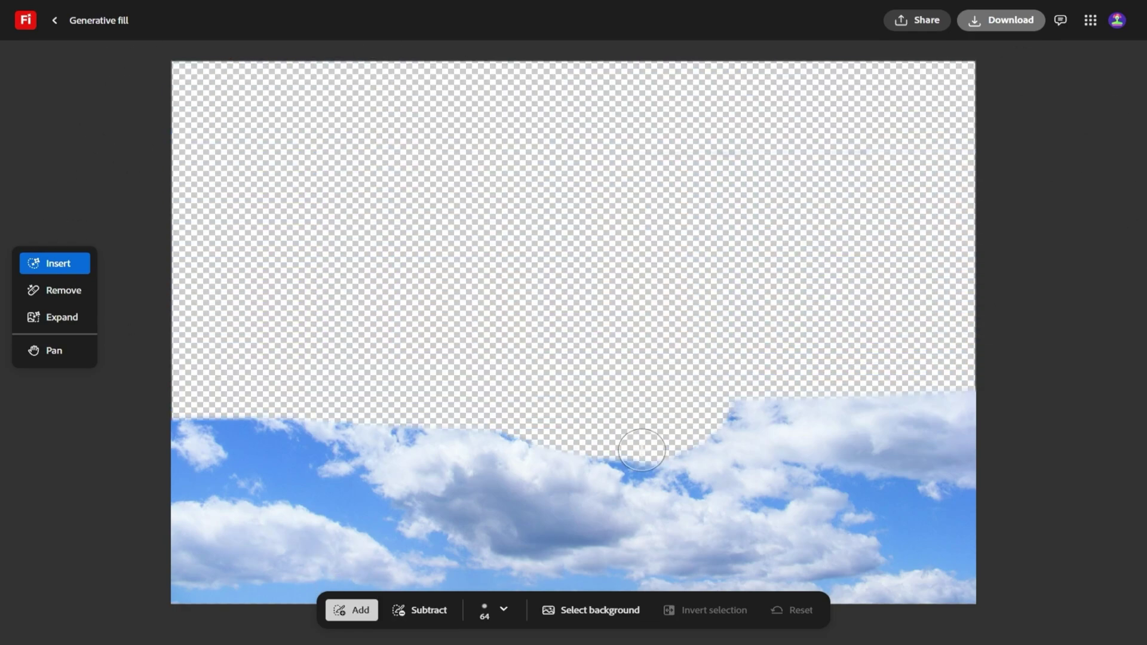
type("make a huge galaxy above the sky")
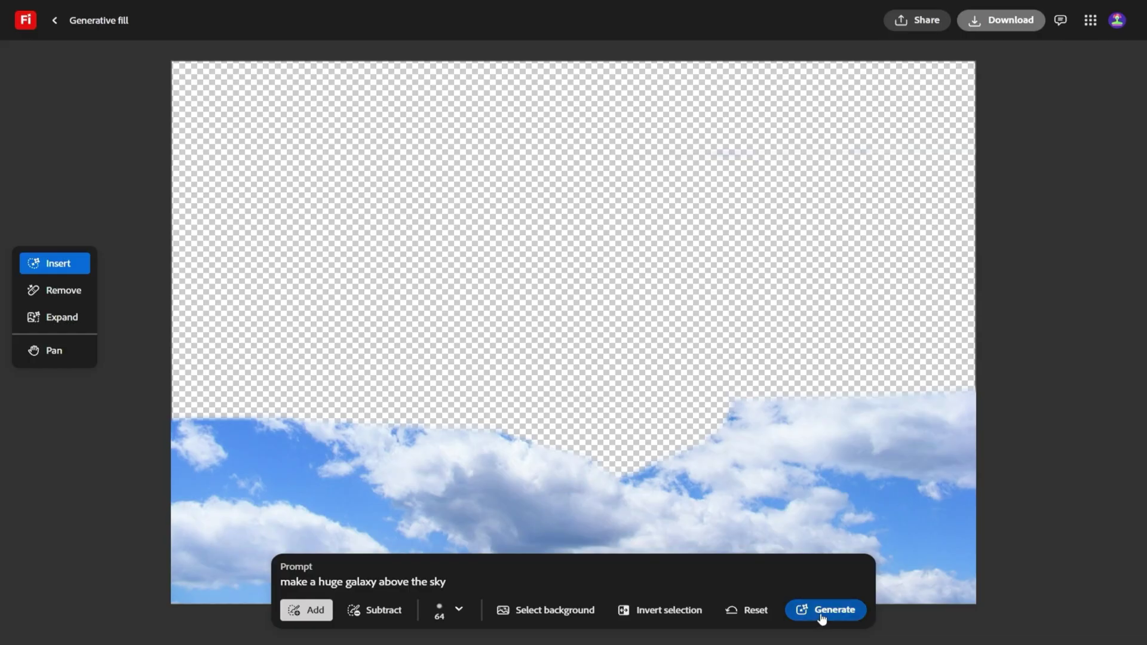
left_click(822, 618)
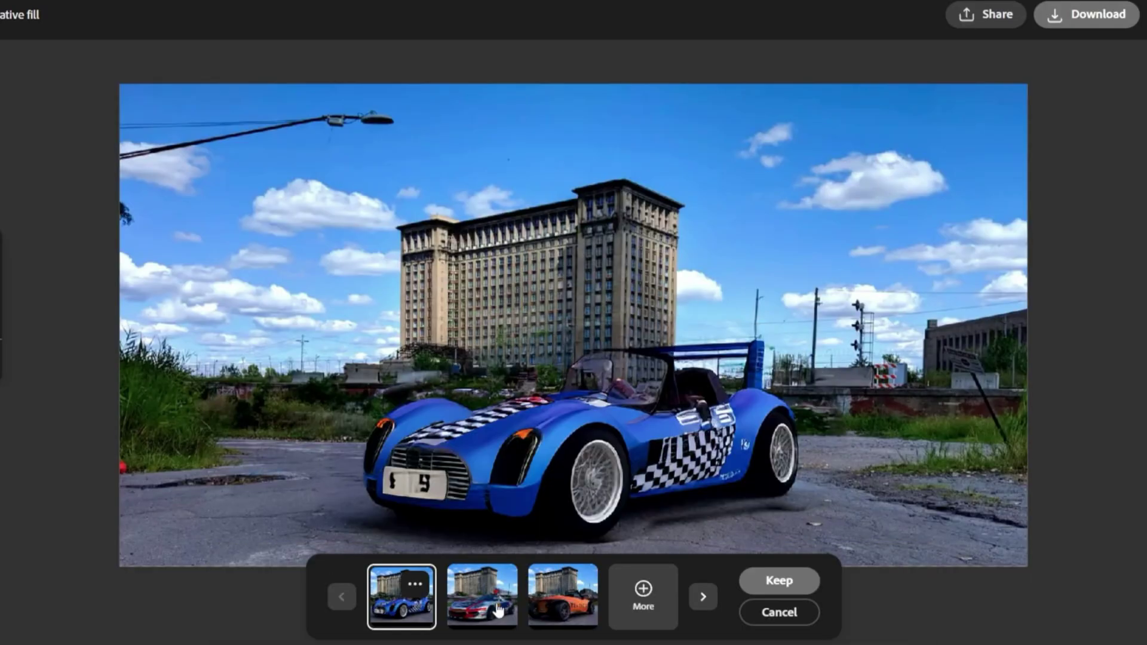
Compare the neon street variations and keep the second one
left_click(481, 595)
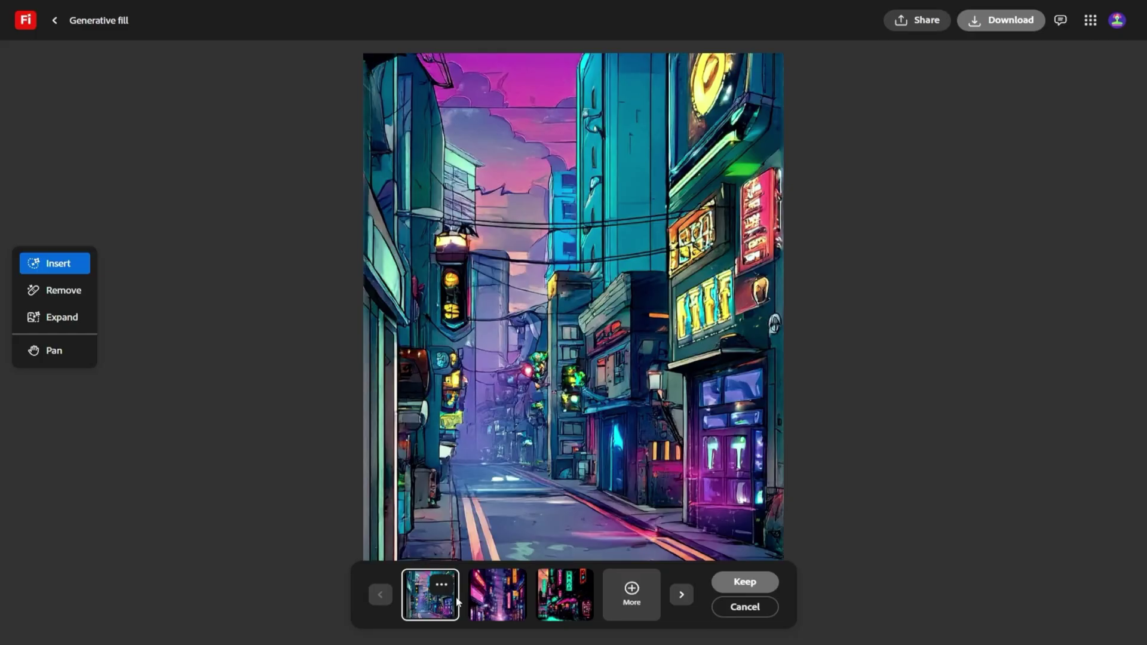
left_click(484, 594)
left_click(565, 595)
left_click(486, 594)
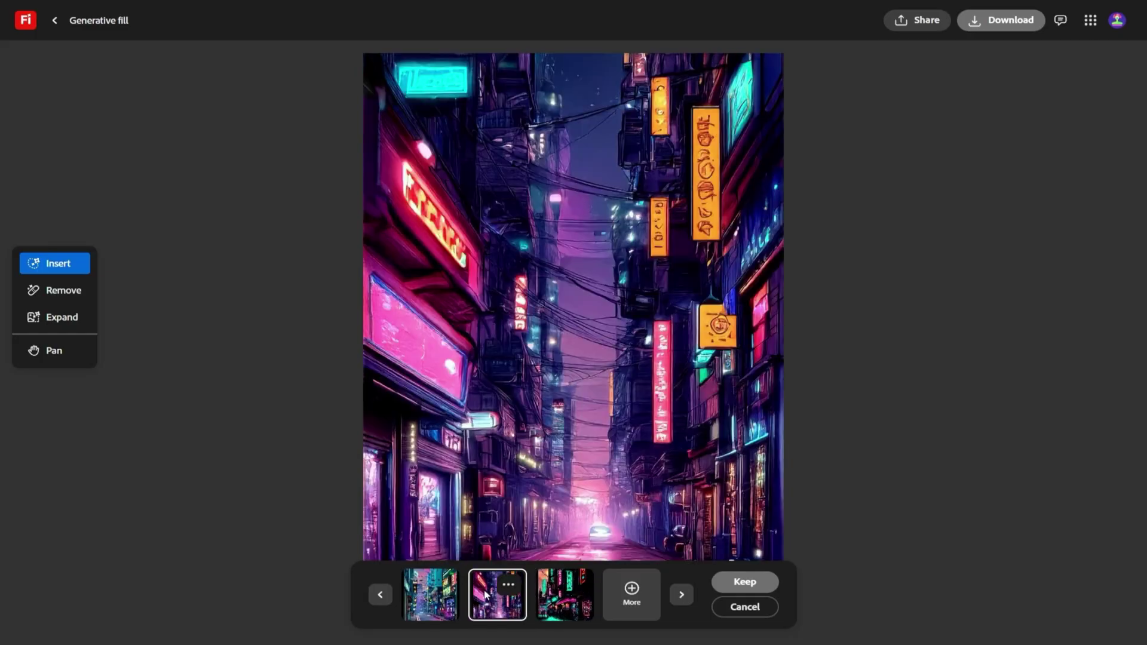
left_click(745, 581)
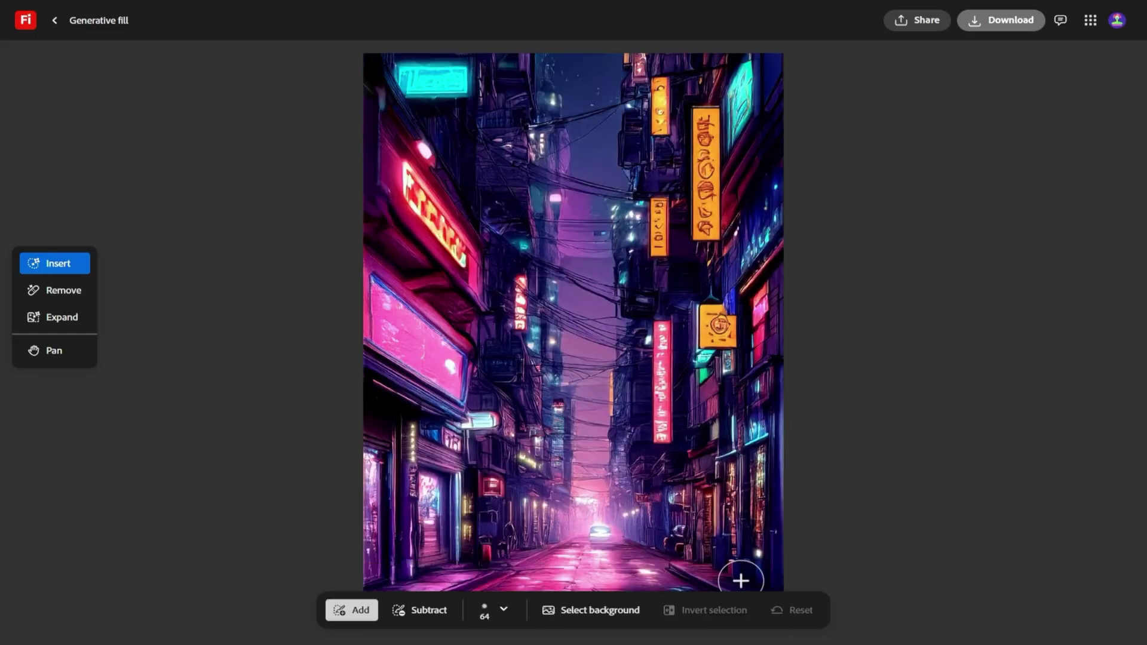
Set the subtract brush to 46px size and 26% hardness, then return to the start page
scroll(618, 454, "down", 1)
scroll(617, 454, "up", 1)
key("alt")
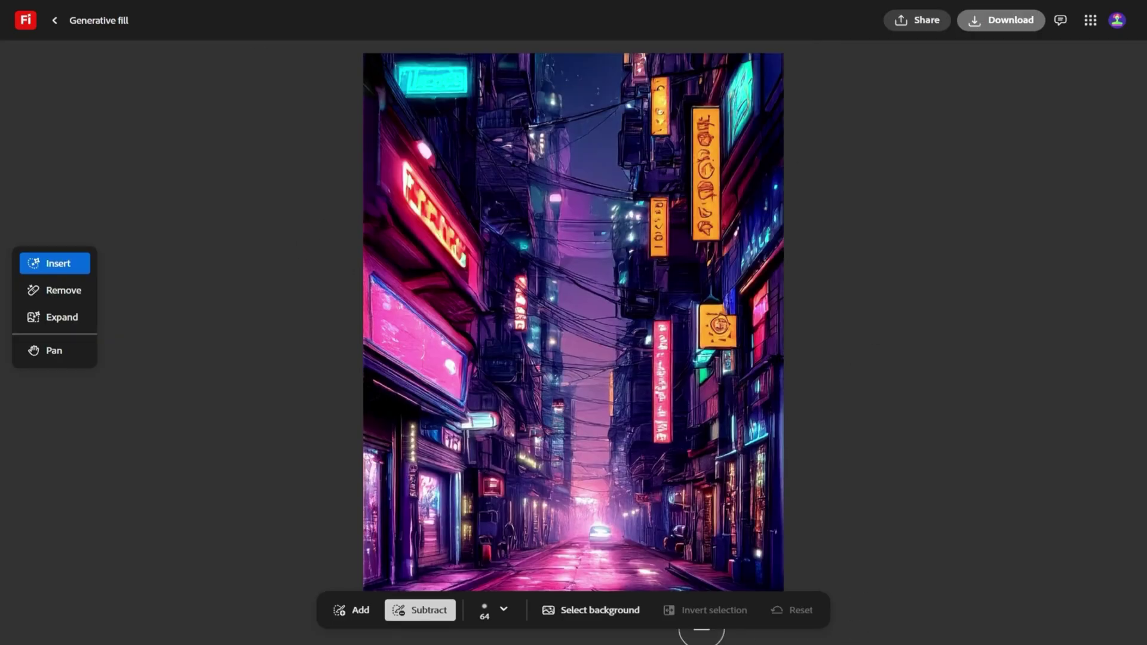
left_click(502, 610)
left_click_drag(498, 472, 472, 469)
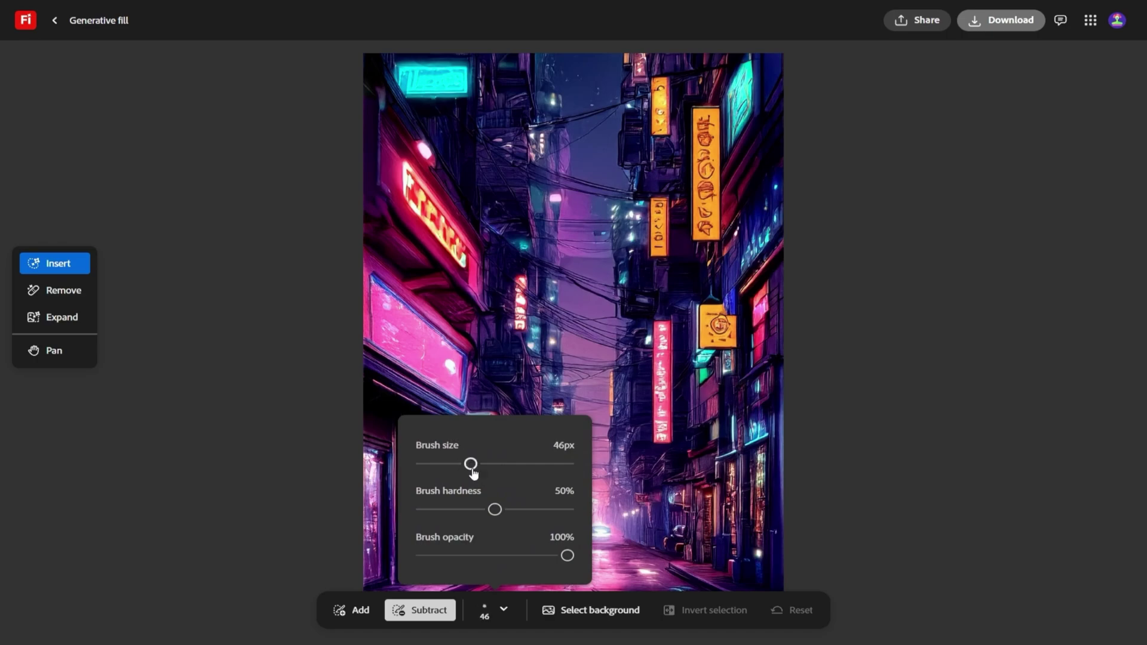
left_click_drag(495, 509, 460, 507)
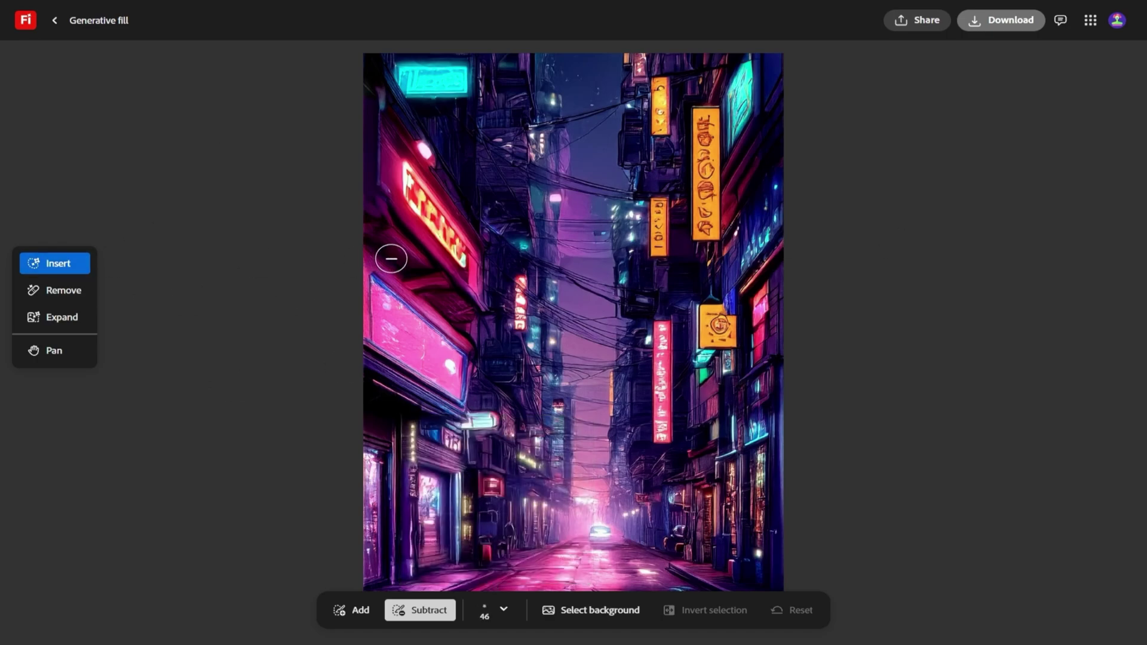
left_click(55, 21)
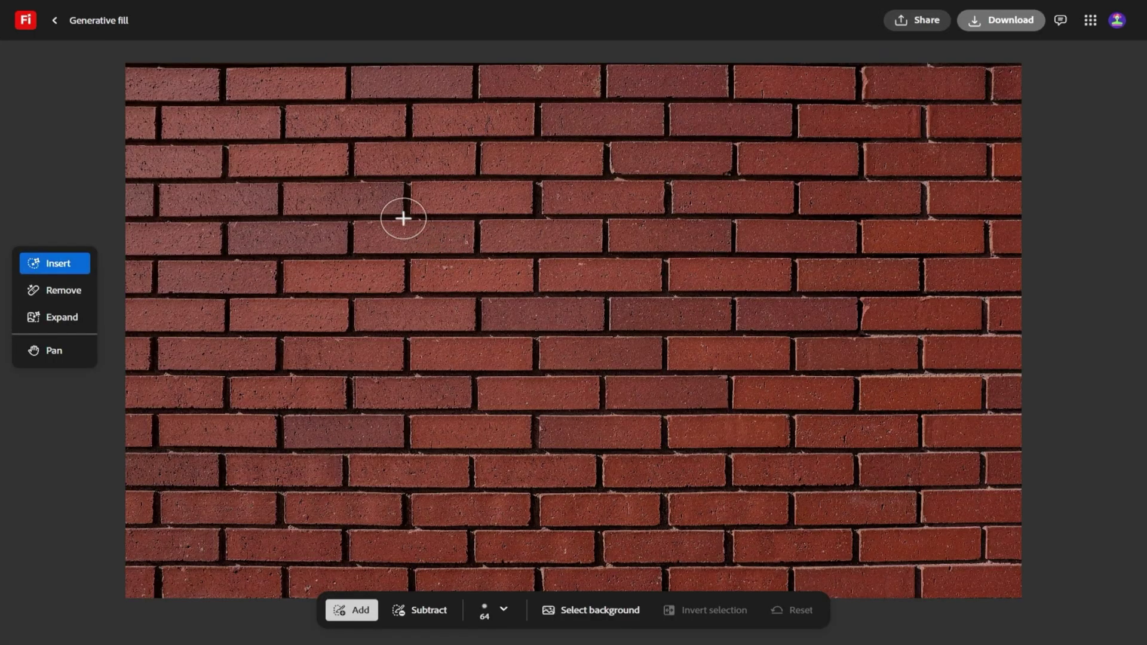
Mask one brick row, generate 'a lizard climbing the wall', and preview the variations
left_click_drag(409, 218, 560, 219)
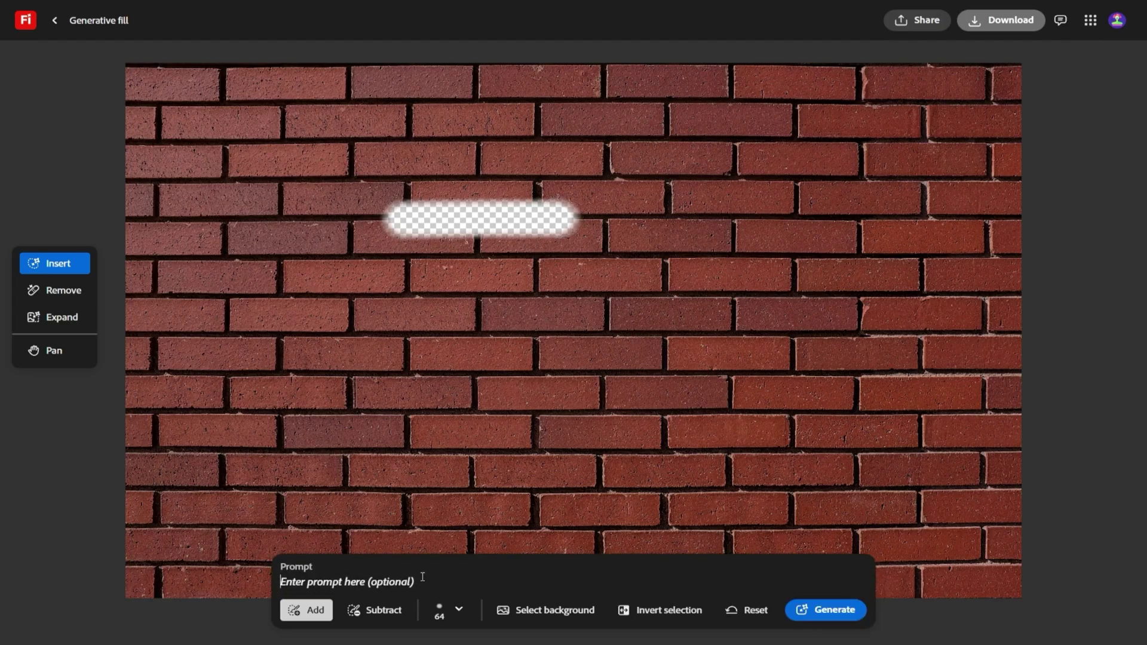
type("a lizard c")
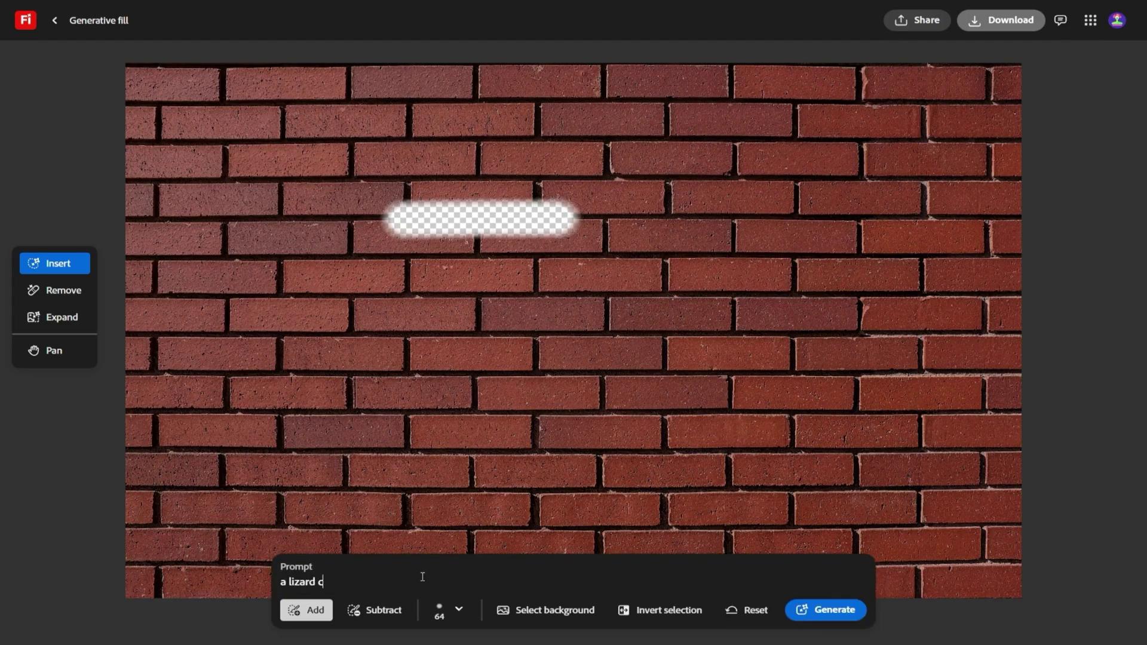
type("limbing the wall")
key("Return")
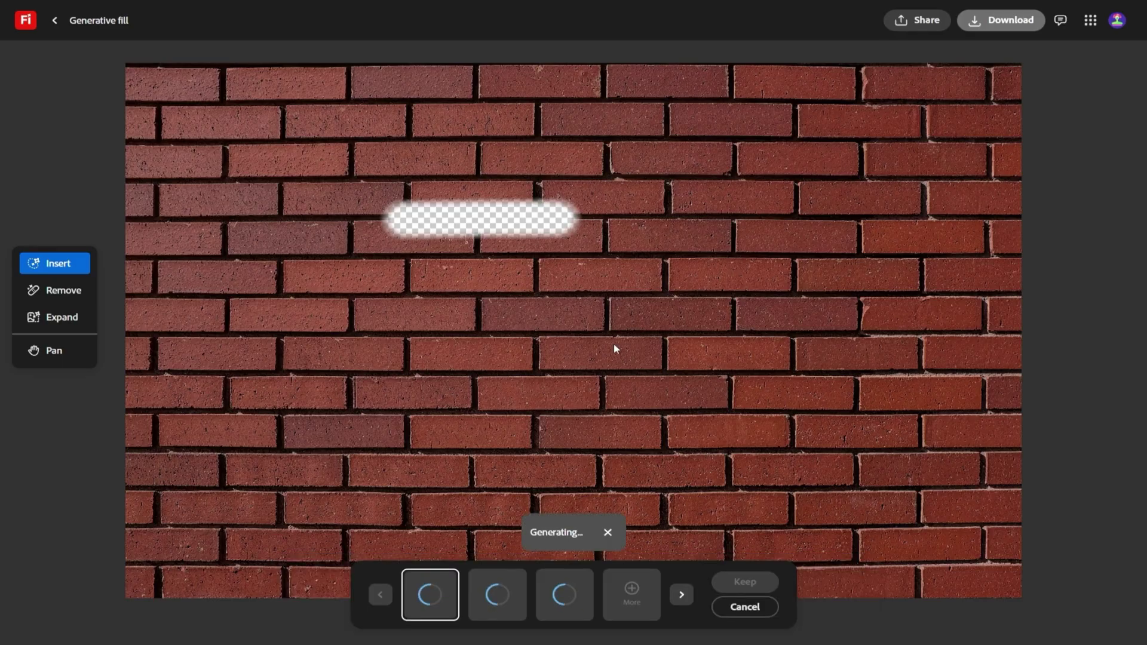
left_click(499, 595)
left_click(564, 594)
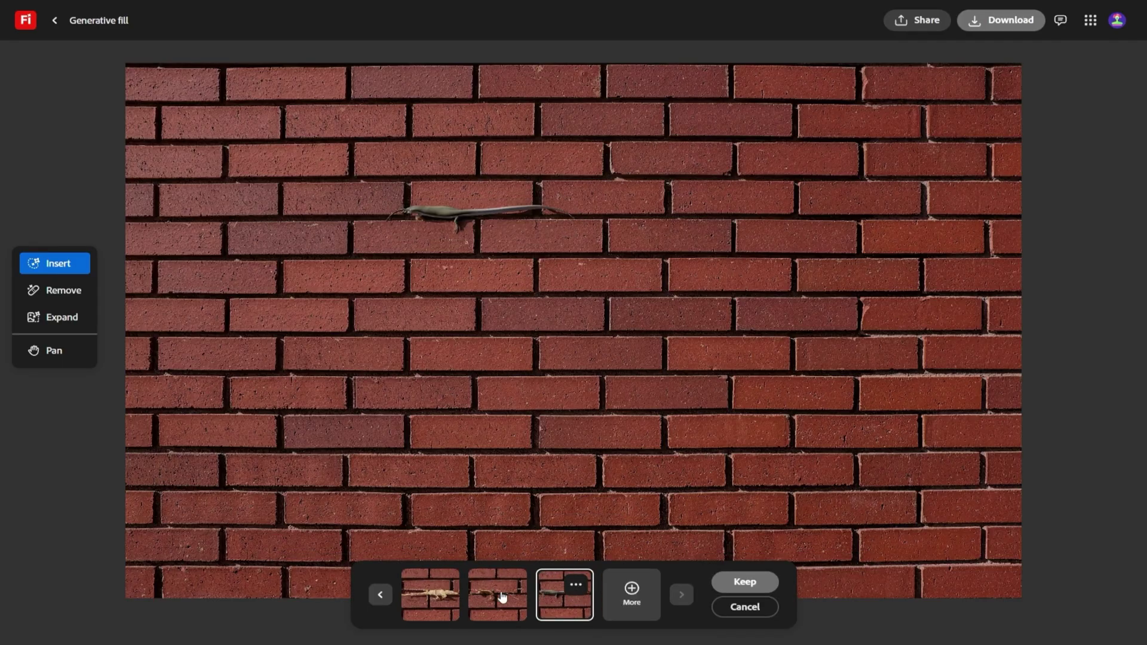
Generate 'walking in the red jacket and the shadown in' on the masked park grass
left_click(493, 597)
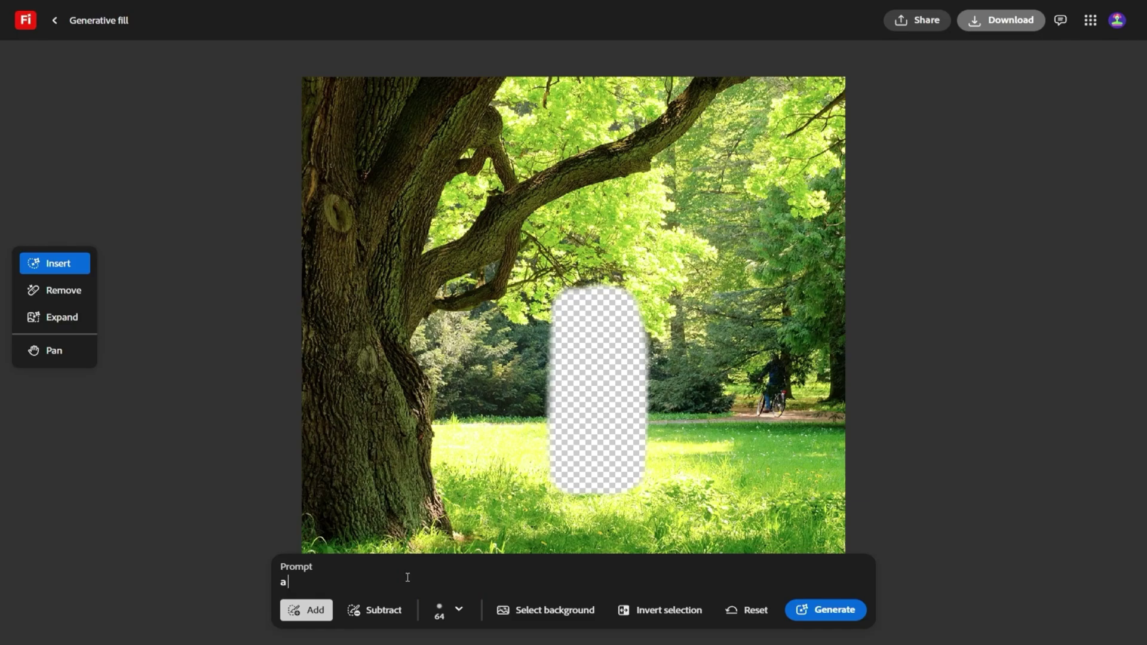
type("walking in the red jacket")
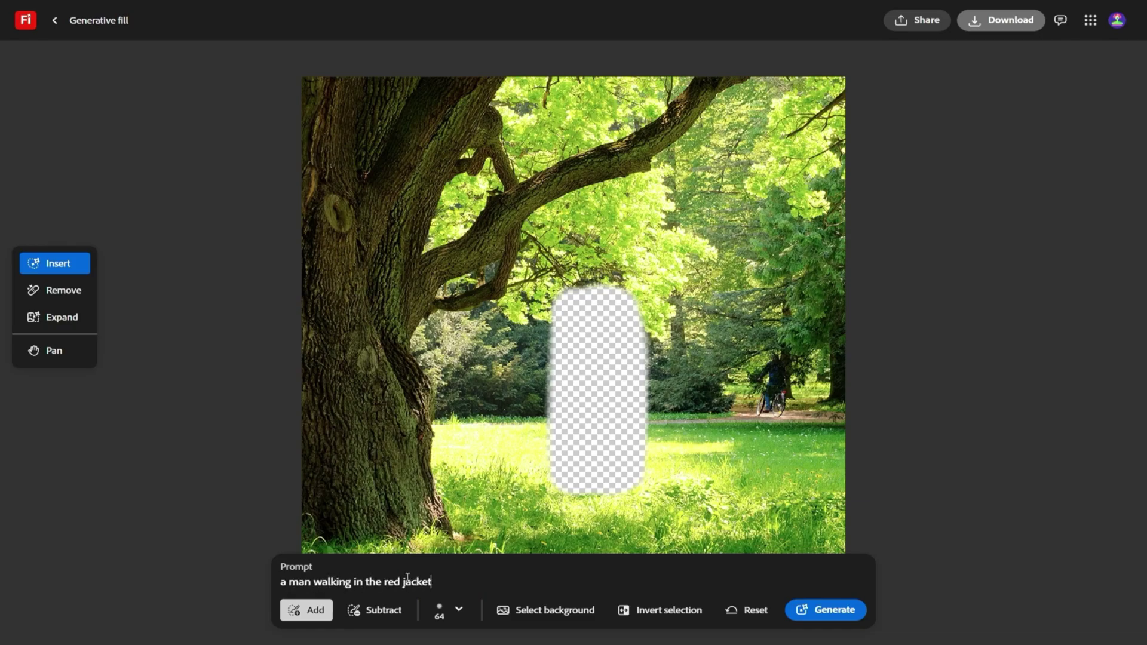
type(" and the shadown in the left")
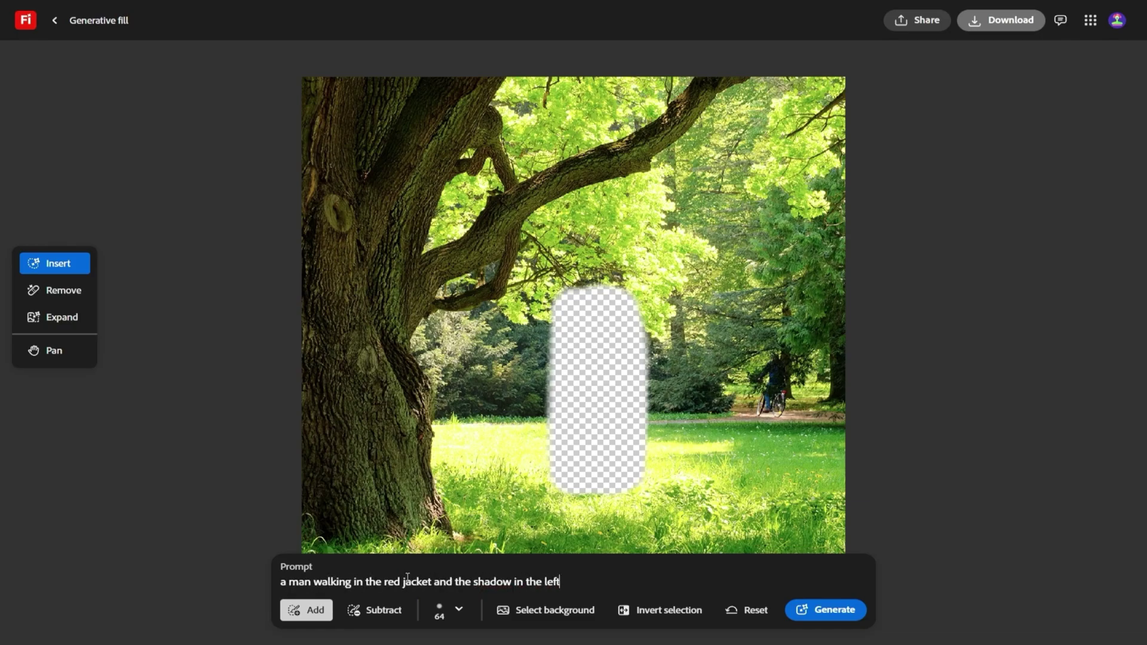
key("Return")
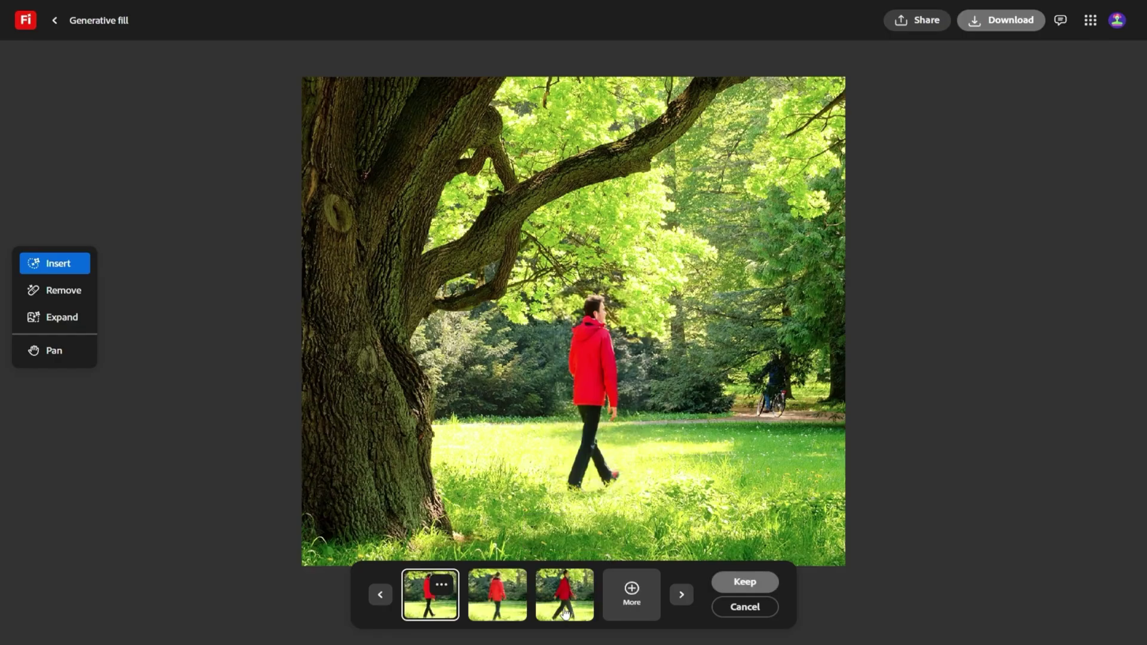
Compare the man variations and keep the one in the red hooded jacket
left_click(565, 613)
left_click(500, 608)
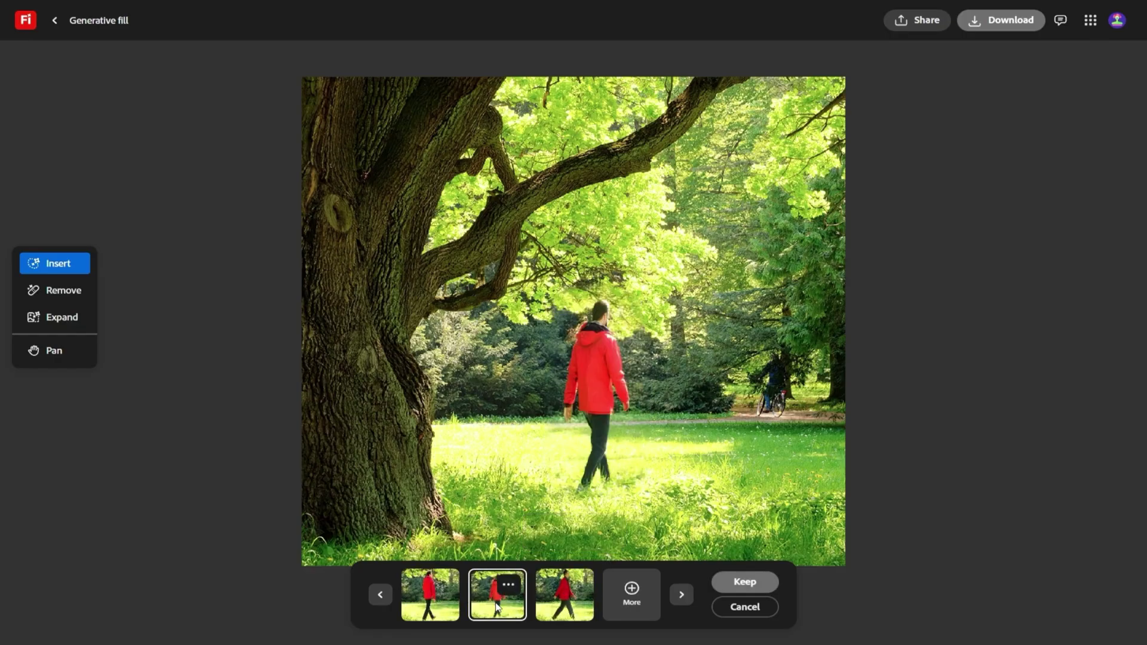
left_click(537, 604)
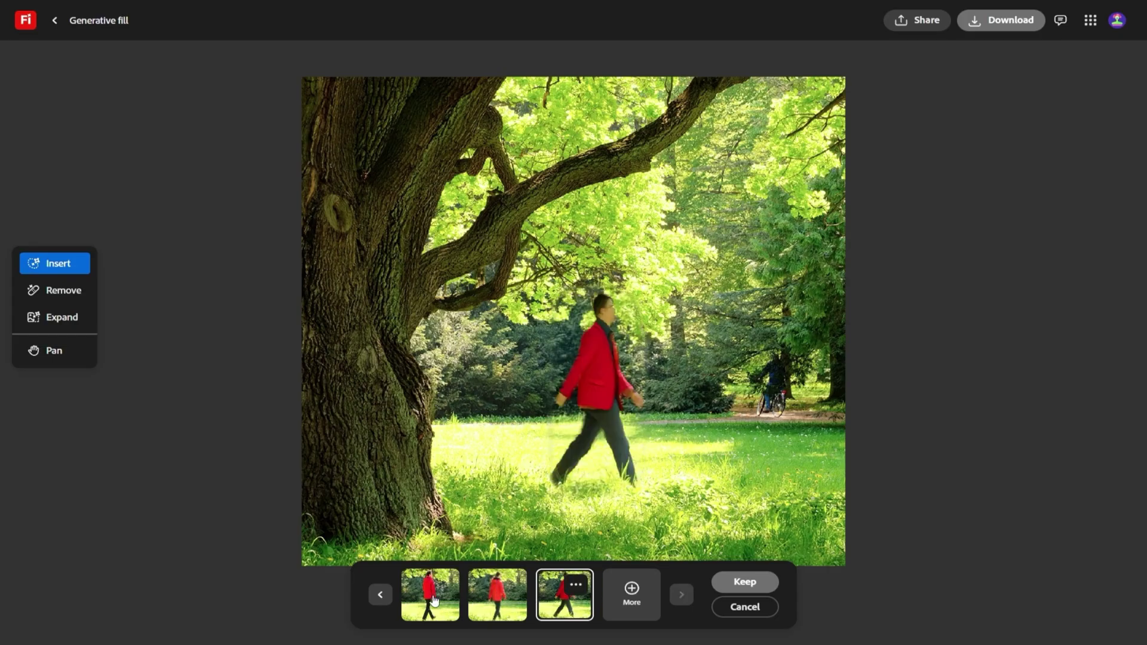
left_click(435, 600)
left_click(744, 581)
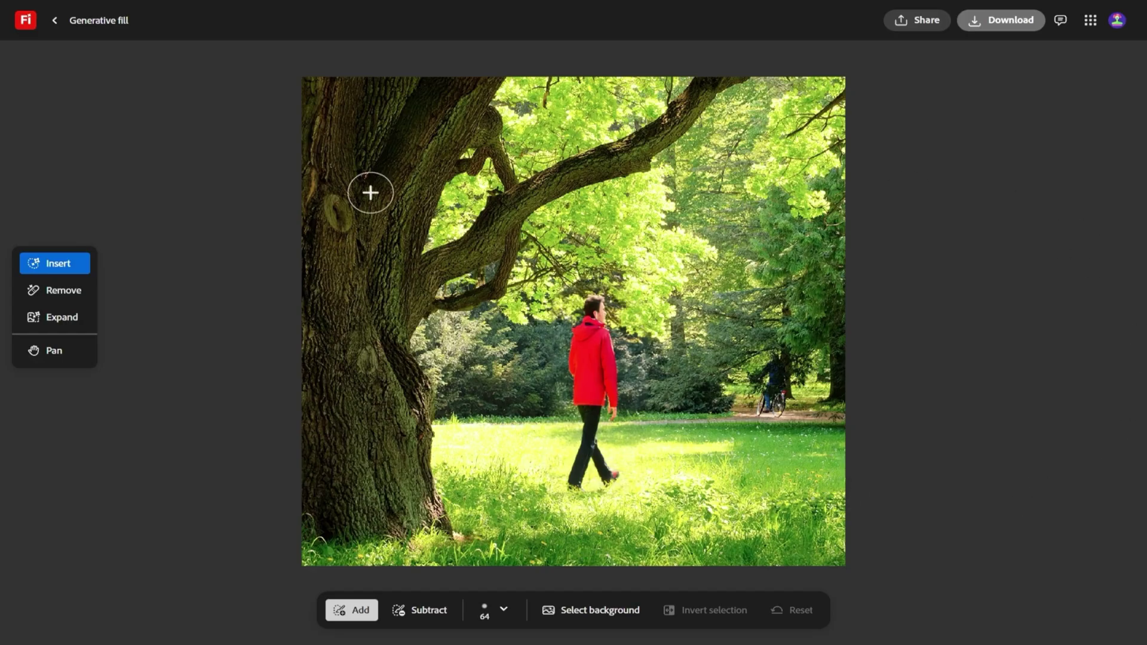
Pan the view, mask the upper tree branch and generate a bird sitting on it
left_click(49, 351)
mouse_move(555, 318)
left_mouse_down()
mouse_move(531, 344)
mouse_move(570, 334)
mouse_move(551, 347)
left_mouse_up()
left_click(58, 263)
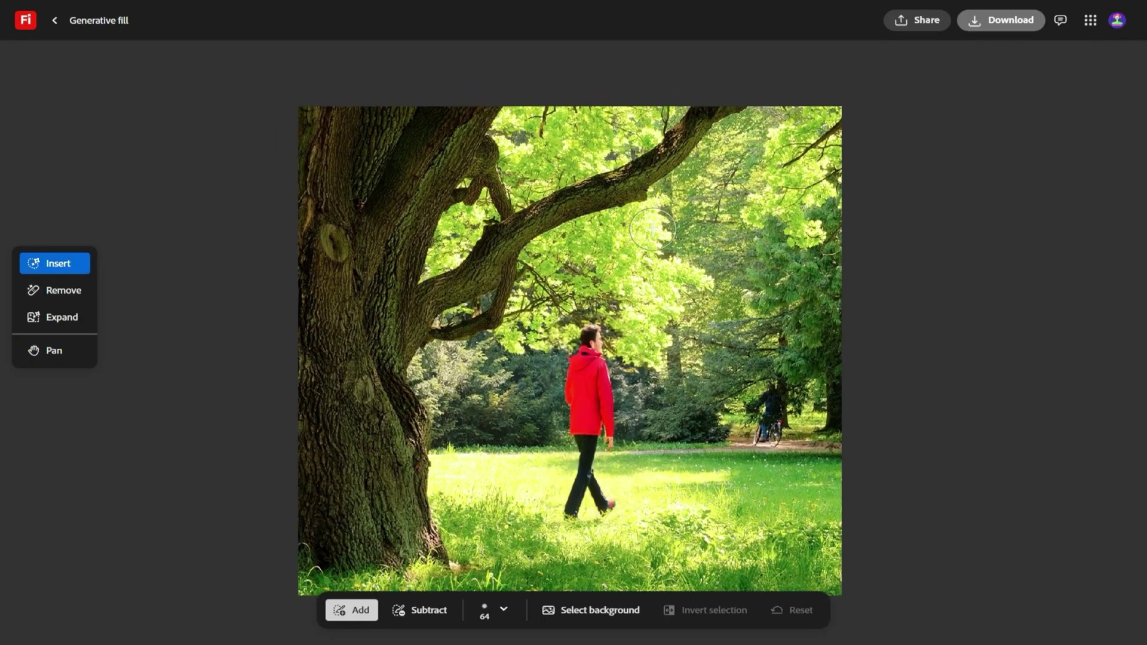
left_click_drag(627, 156, 594, 162)
type("a bird sitting on the brach")
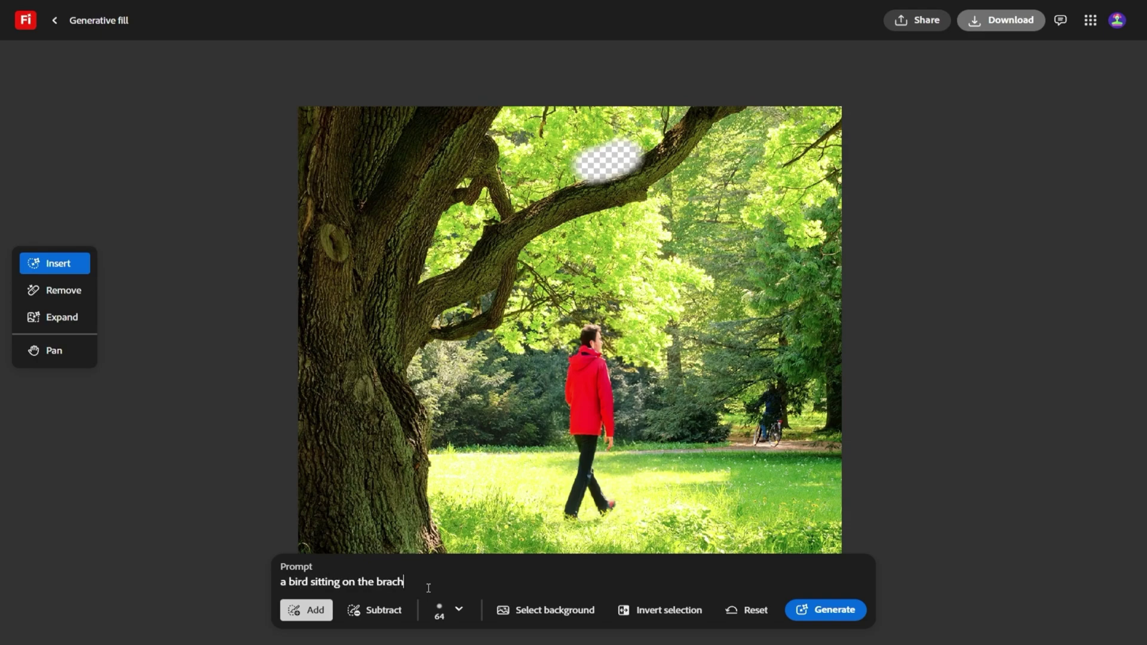
left_click(801, 607)
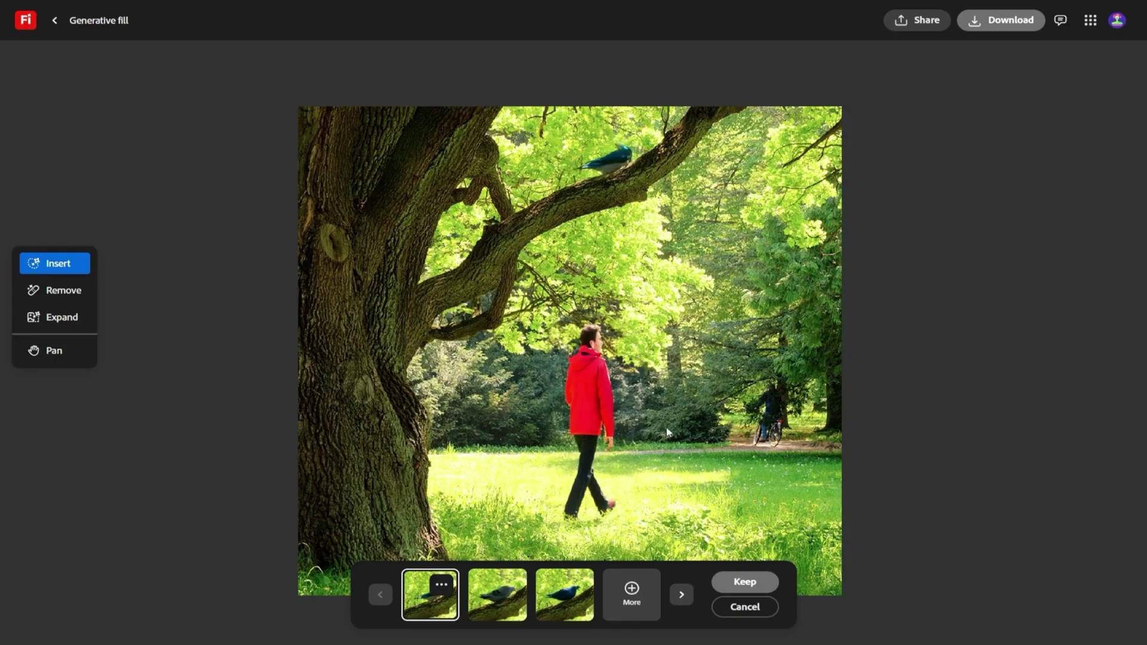
Keep the bird, then generate 'a dog sleeping' on the right grass and keep the brown-and-white dog
left_click(733, 591)
left_click_drag(711, 481, 780, 480)
type("a dog sle")
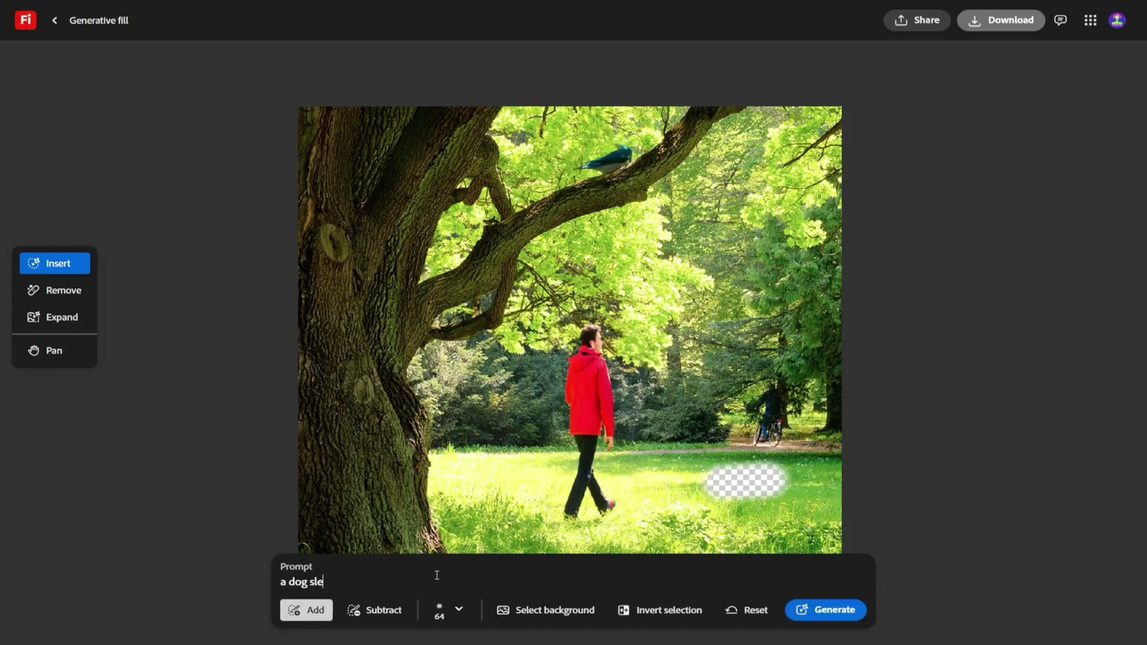
type("eping")
left_click(860, 610)
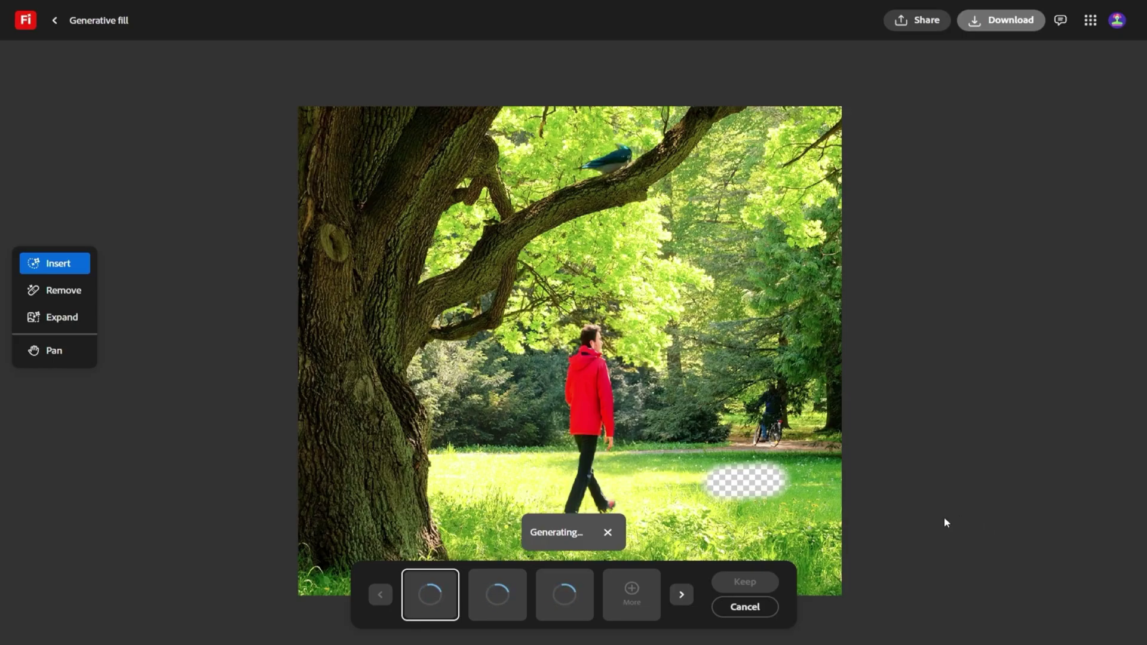
left_click(560, 600)
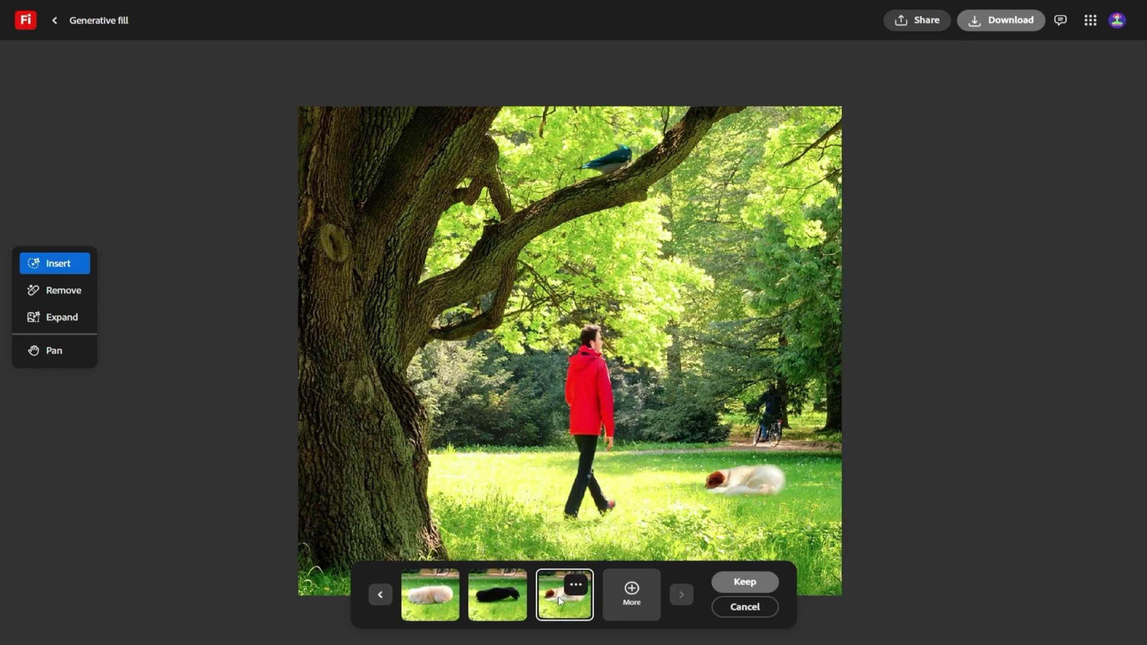
left_click(744, 583)
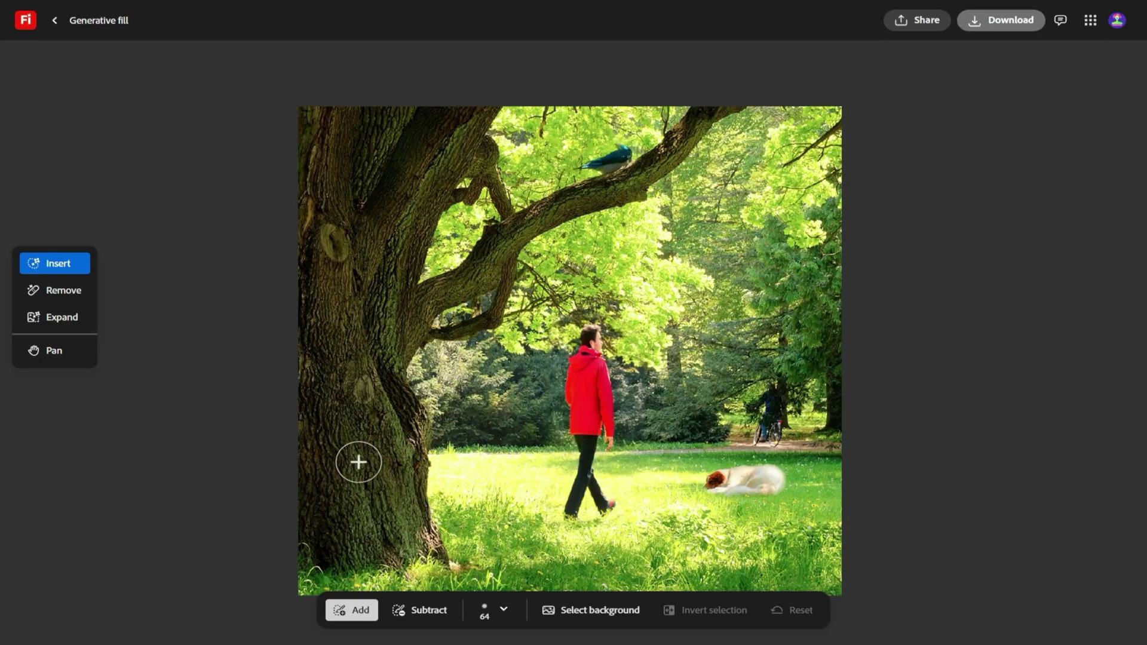
Mask a spot on the lower branch and start typing a squirrel prompt
left_click(448, 270)
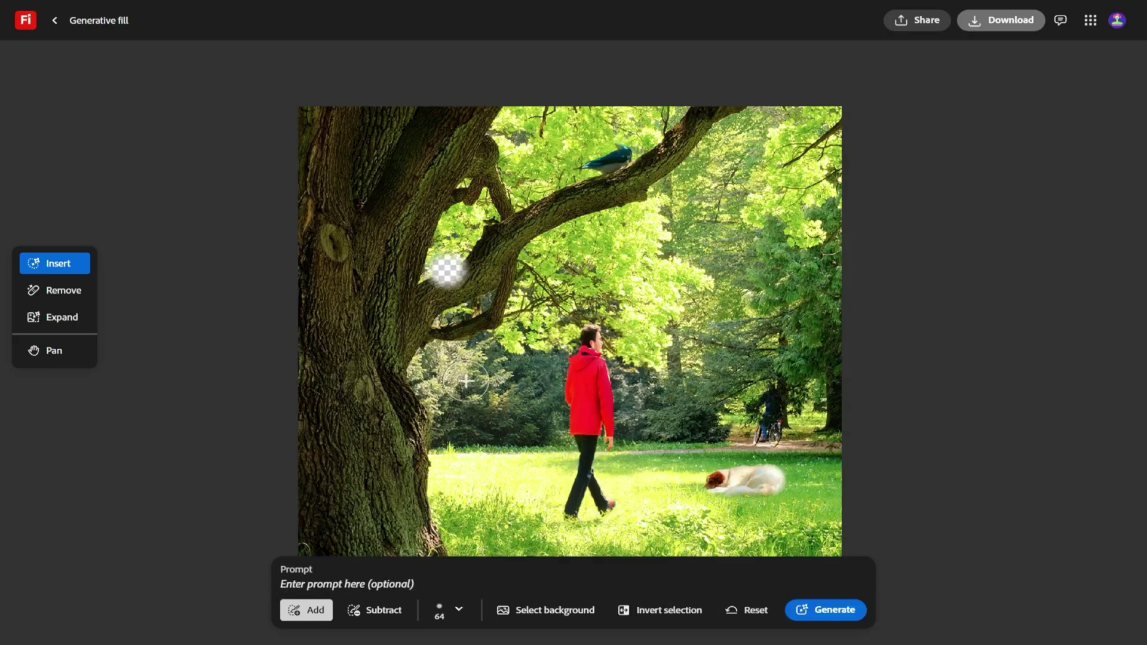
left_click(386, 582)
type("a s")
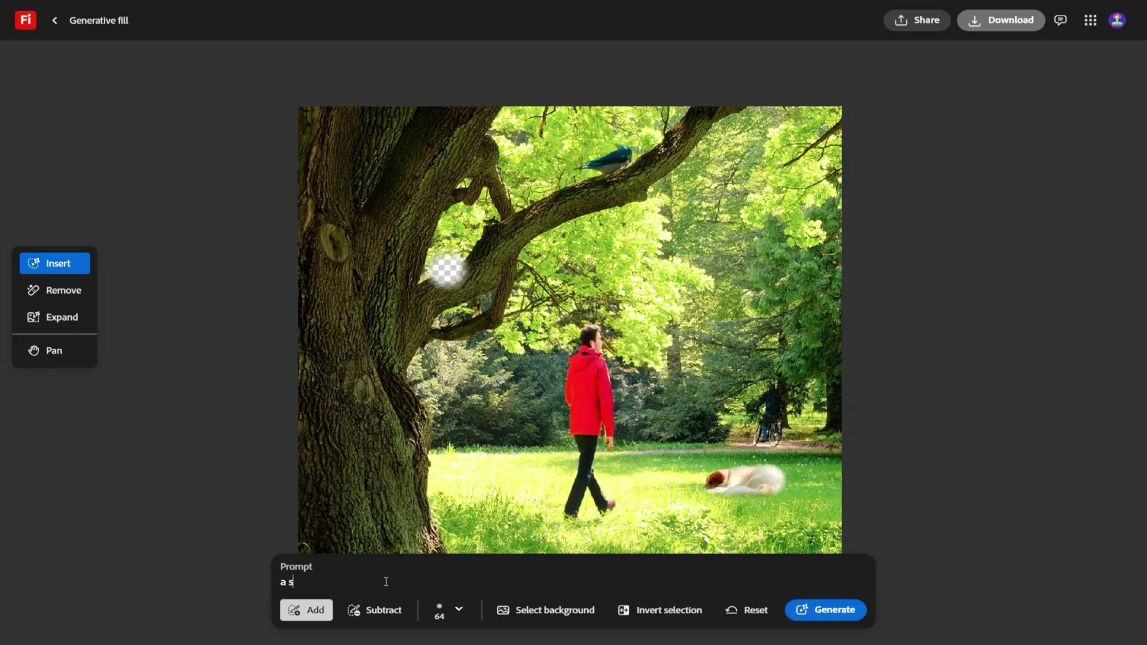